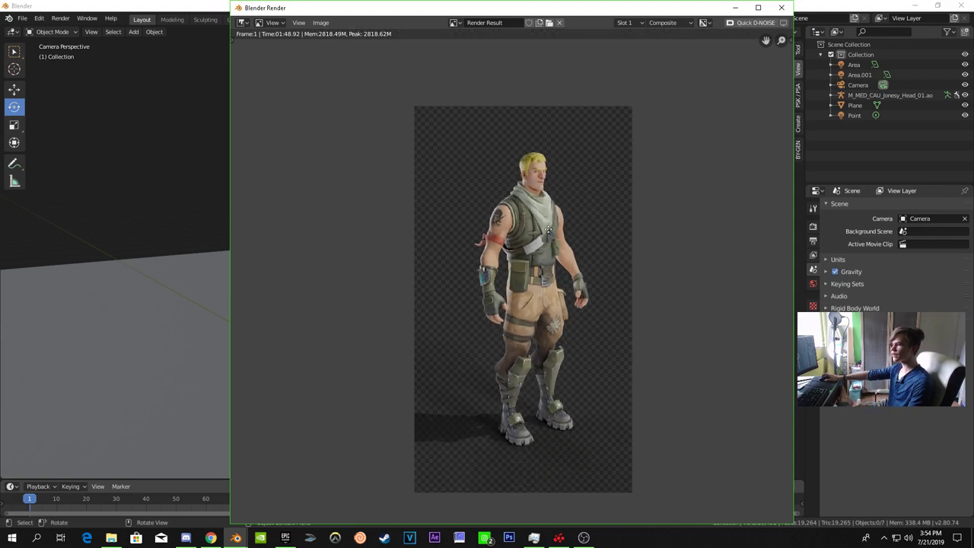
Examine the finished character render up close from the head down to the boots, and close the render view
{"action": "scroll", "coordinate": [533, 236], "scroll_direction": "up", "scroll_amount": 5}
{"action": "middle_click_drag", "start_coordinate": [530, 285], "coordinate": [461, 64]}
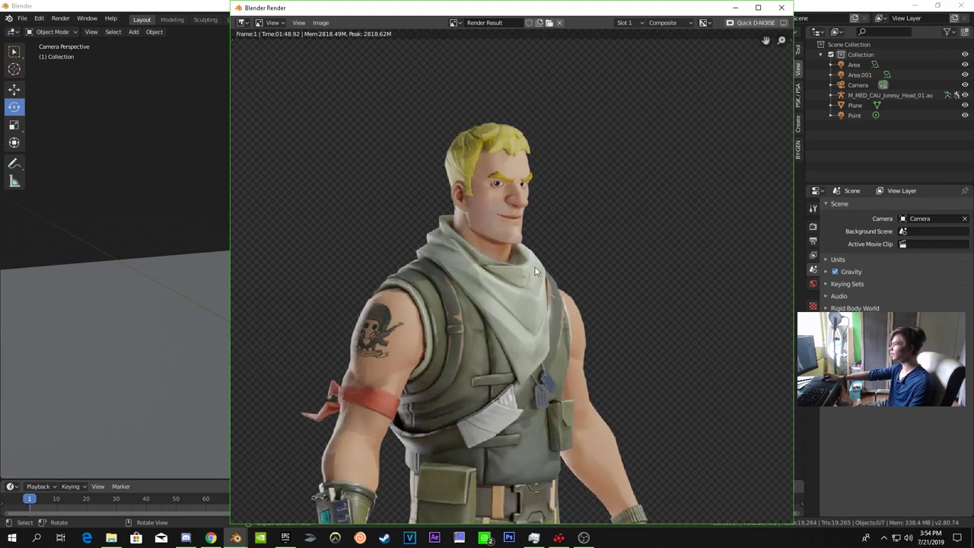
{"action": "scroll", "coordinate": [492, 174], "scroll_direction": "up", "scroll_amount": 4}
{"action": "scroll", "coordinate": [475, 382], "scroll_direction": "down", "scroll_amount": 1}
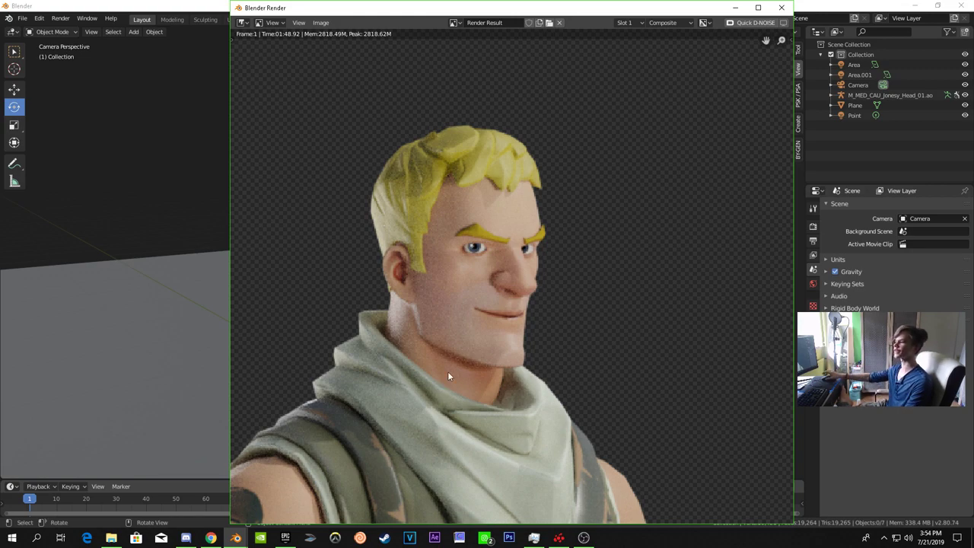
{"action": "scroll", "coordinate": [481, 295], "scroll_direction": "down", "scroll_amount": 2}
{"action": "middle_click_drag", "start_coordinate": [459, 417], "coordinate": [763, 484]}
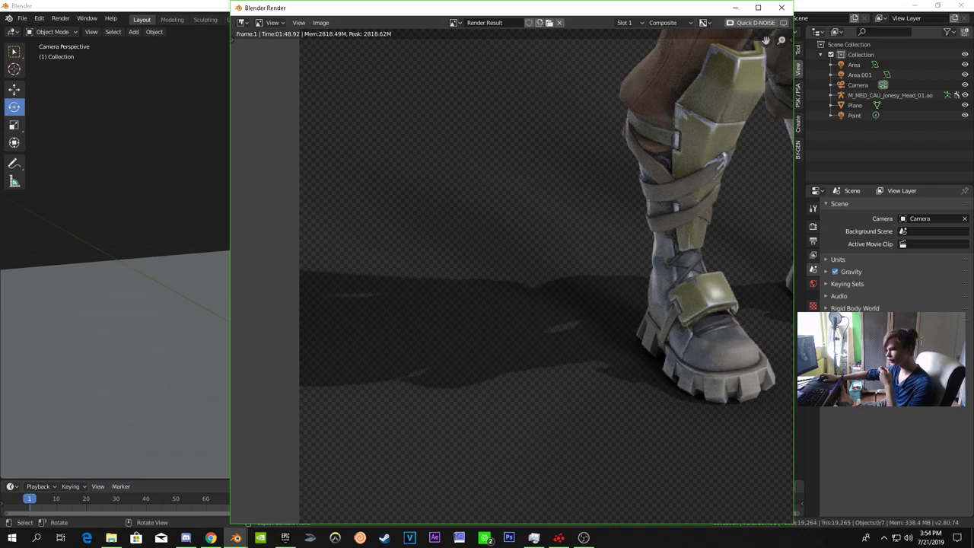
{"action": "middle_click_drag", "start_coordinate": [645, 405], "coordinate": [457, 455]}
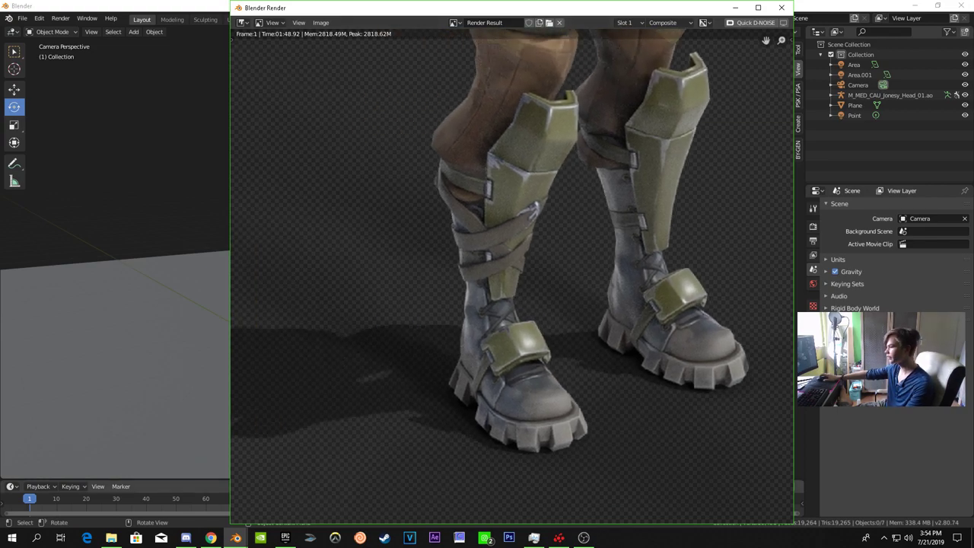
{"action": "scroll", "coordinate": [604, 378], "scroll_direction": "down", "scroll_amount": 4}
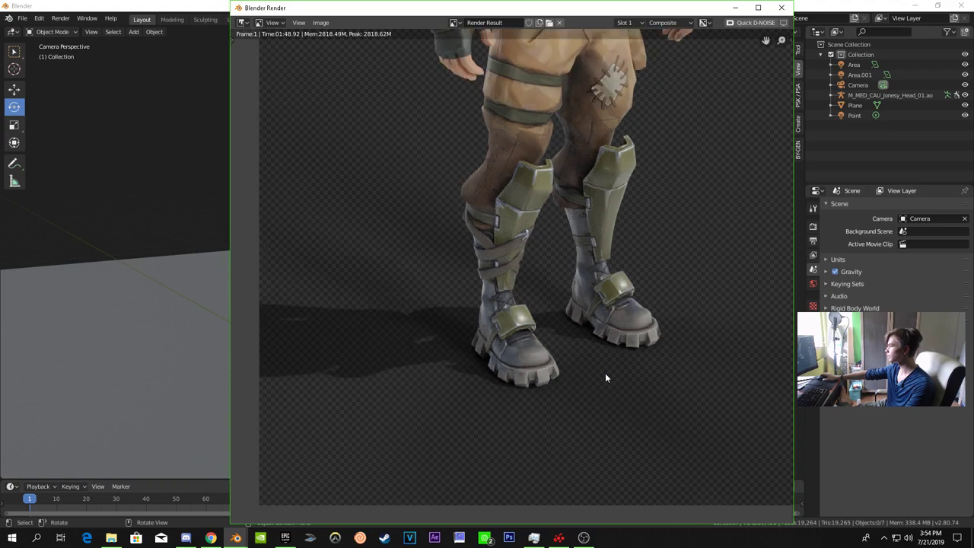
{"action": "middle_click_drag", "start_coordinate": [553, 80], "coordinate": [537, 147]}
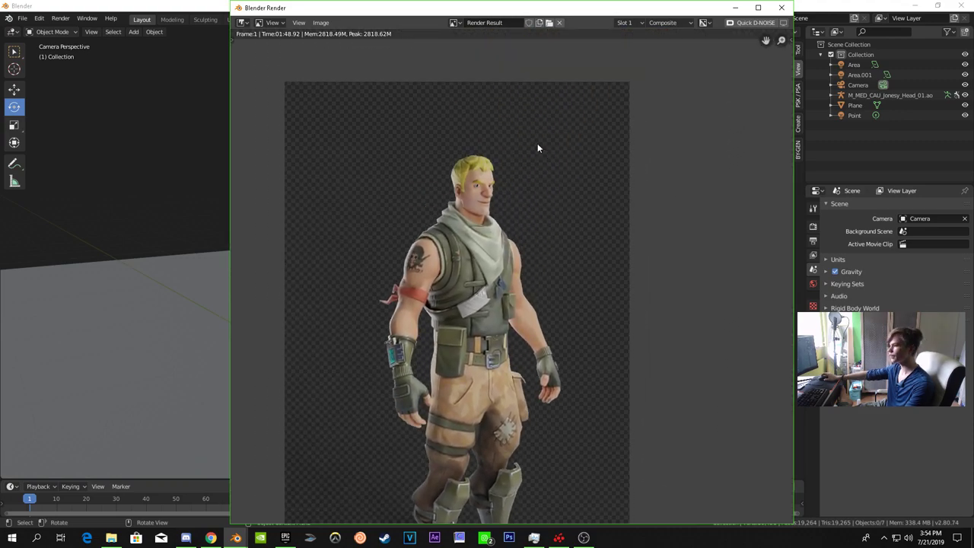
{"action": "key", "text": "Escape"}
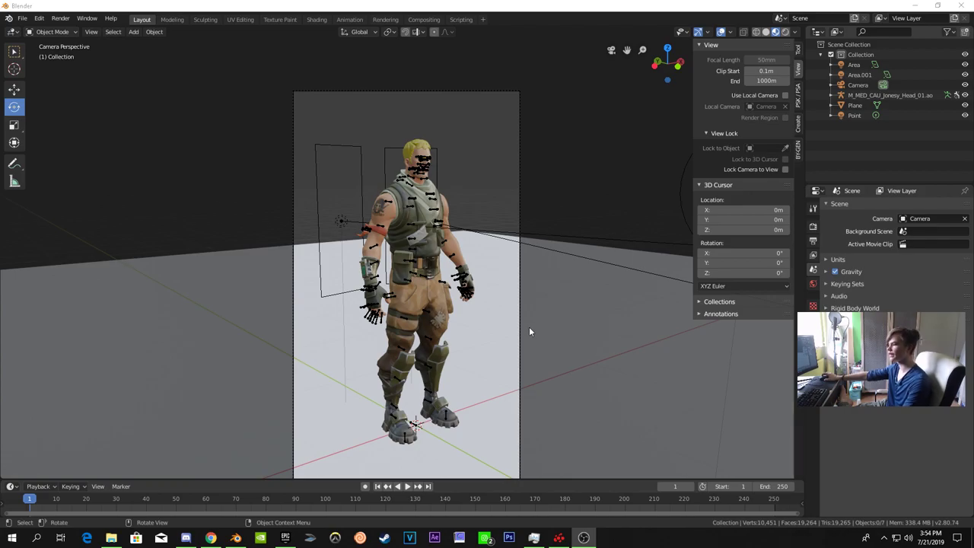
Bring up the render settings and start a test render with the current tile size, stopping it early
{"action": "middle_click_drag", "start_coordinate": [502, 289], "coordinate": [571, 317]}
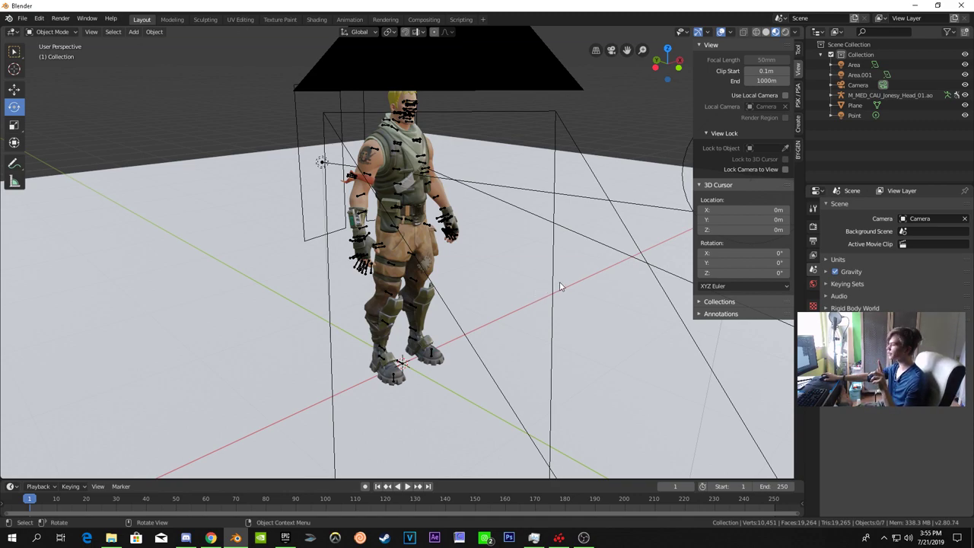
{"action": "left_click", "coordinate": [813, 226]}
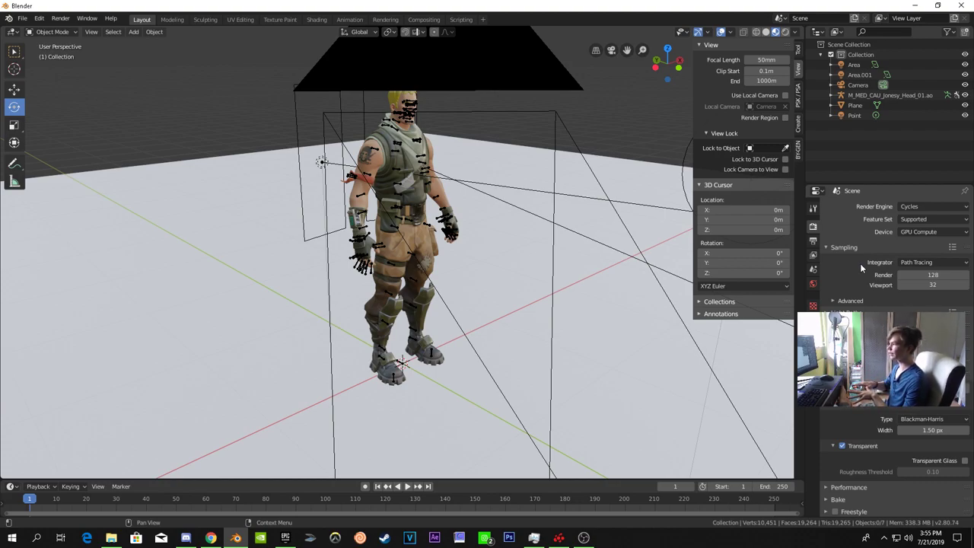
{"action": "key", "text": "F12"}
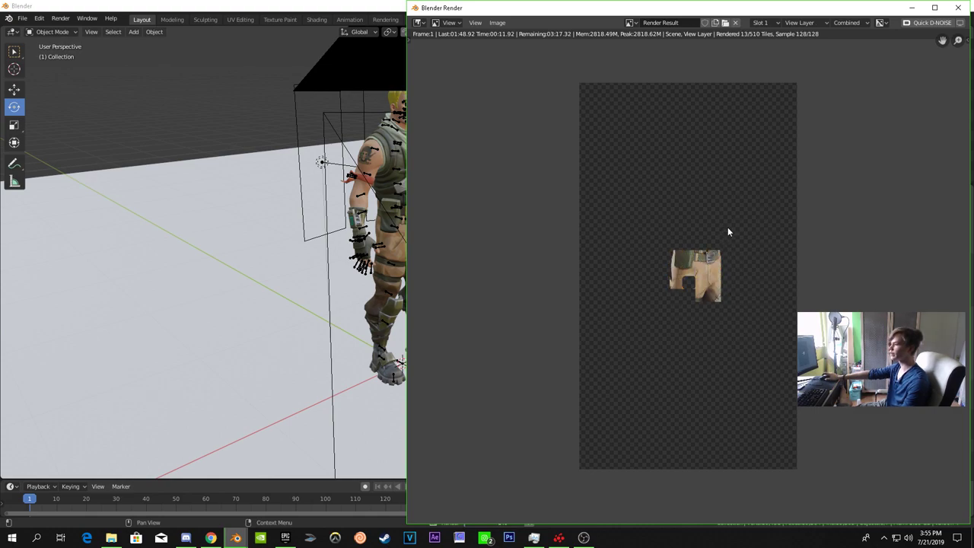
{"action": "left_click", "coordinate": [958, 7]}
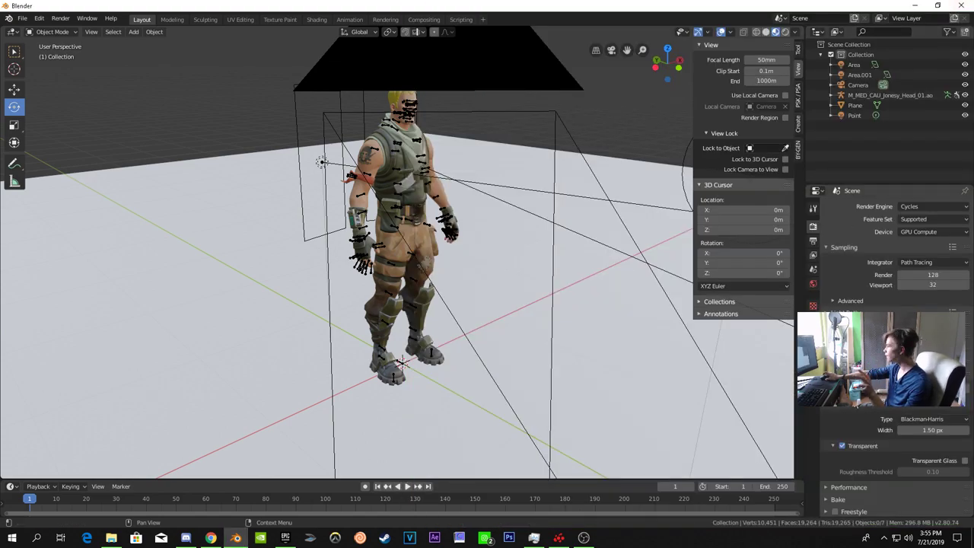
Expand the Performance settings and set the horizontal render tile size to 512
{"action": "scroll", "coordinate": [874, 457], "scroll_direction": "down", "scroll_amount": 1}
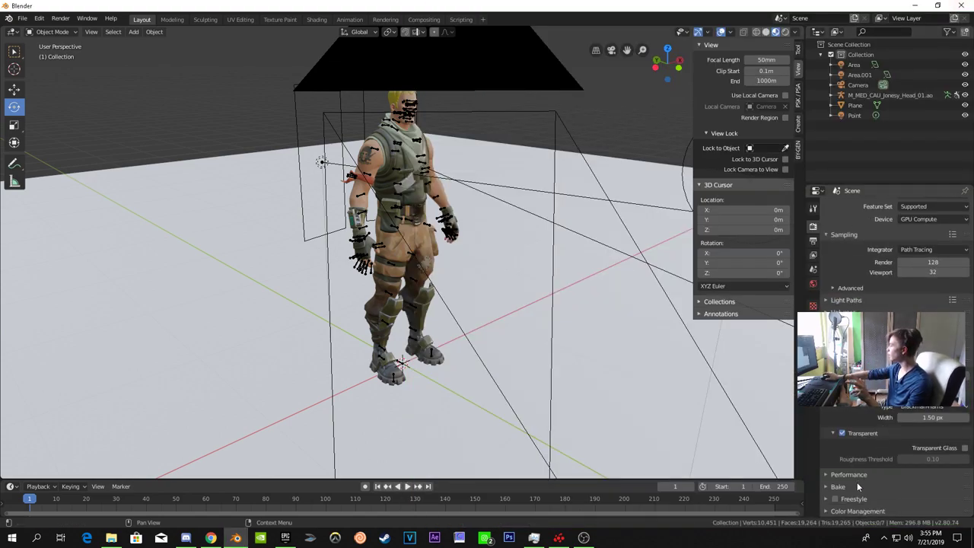
{"action": "left_click", "coordinate": [853, 475]}
{"action": "scroll", "coordinate": [856, 467], "scroll_direction": "down", "scroll_amount": 3}
{"action": "left_click", "coordinate": [939, 442]}
{"action": "type", "text": "512"}
{"action": "key", "text": "Return"}
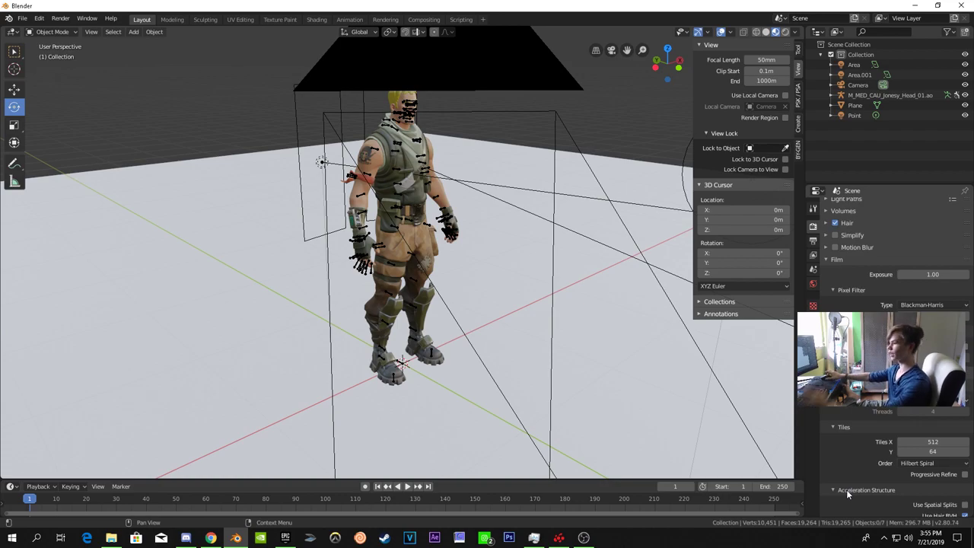
Set the render tile size to 412 in both X and Y
{"action": "scroll", "coordinate": [851, 457], "scroll_direction": "up", "scroll_amount": 10}
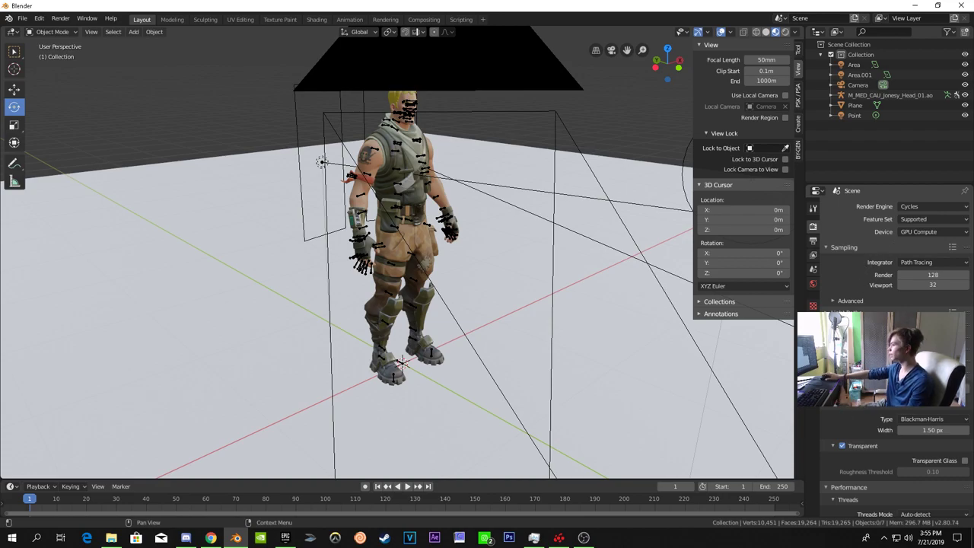
{"action": "scroll", "coordinate": [866, 412], "scroll_direction": "down", "scroll_amount": 5}
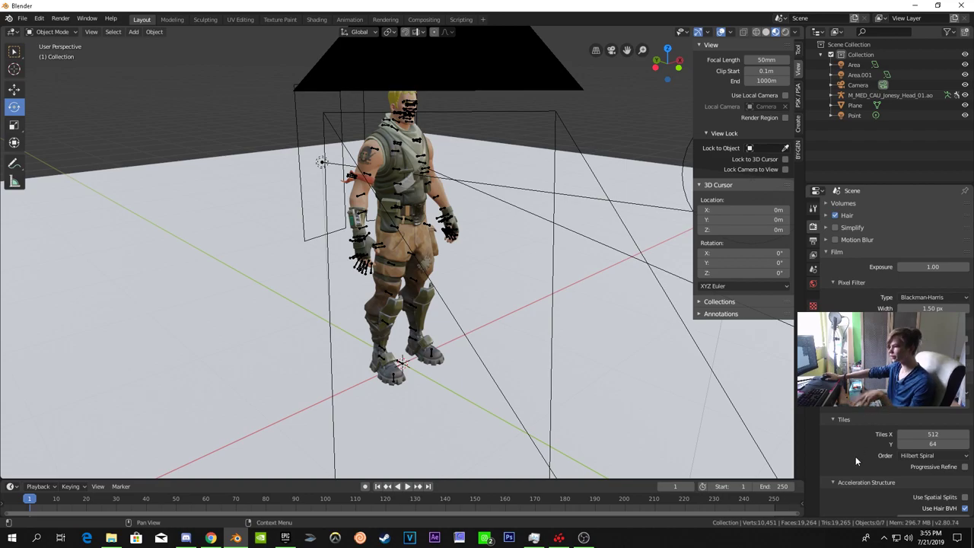
{"action": "left_click", "coordinate": [928, 433]}
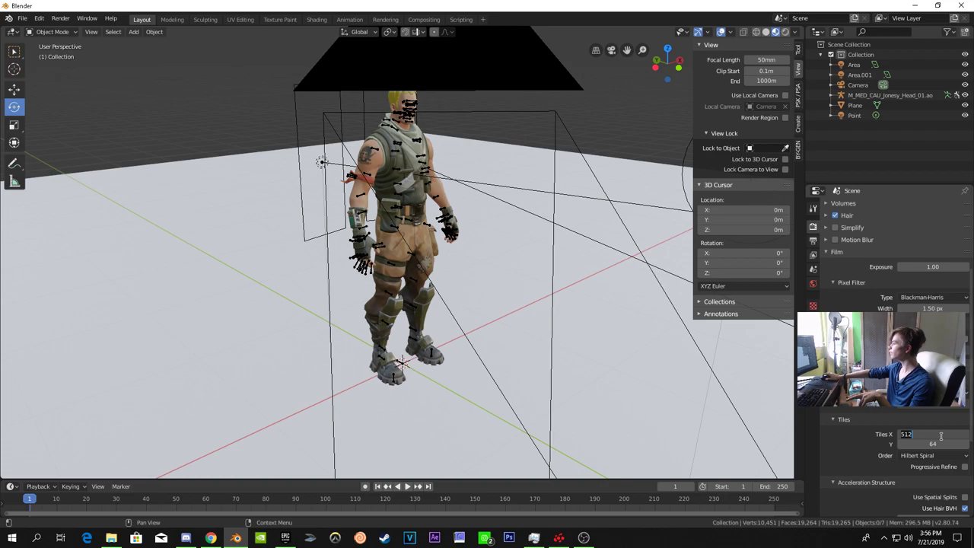
{"action": "type", "text": "412"}
{"action": "key", "text": "Return"}
{"action": "left_click", "coordinate": [935, 445]}
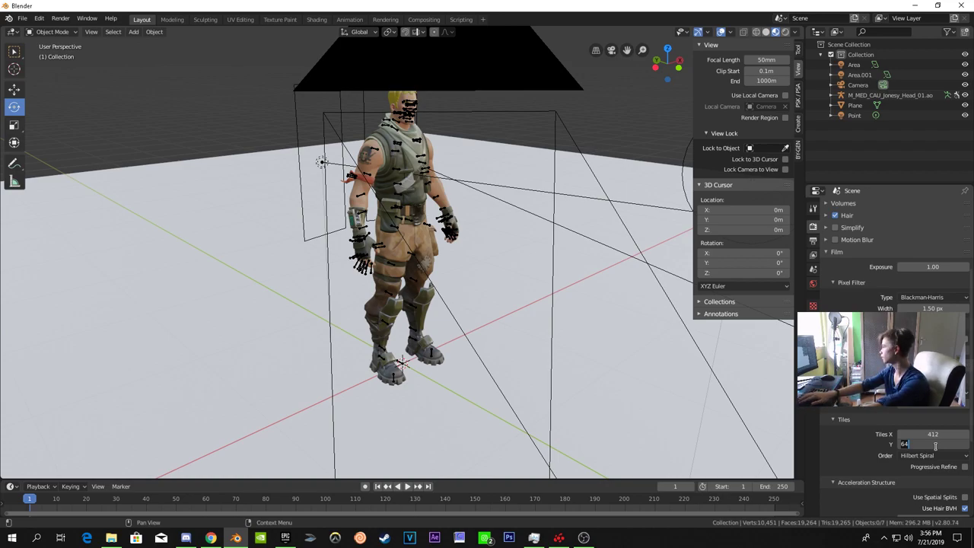
{"action": "type", "text": "412"}
{"action": "key", "text": "Return"}
Render the character image with the new tile size
{"action": "scroll", "coordinate": [853, 452], "scroll_direction": "up", "scroll_amount": 1}
{"action": "scroll", "coordinate": [852, 452], "scroll_direction": "up", "scroll_amount": 2}
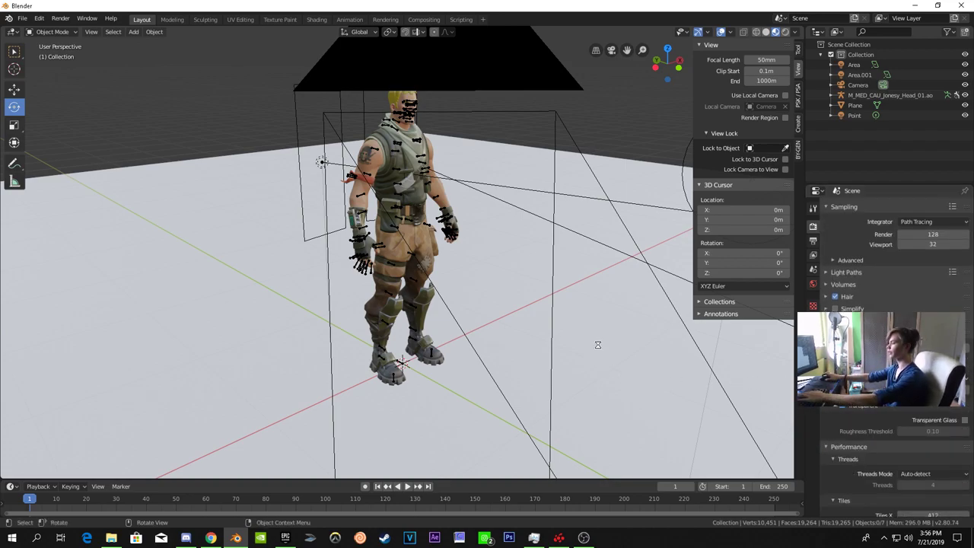
{"action": "key", "text": "F12"}
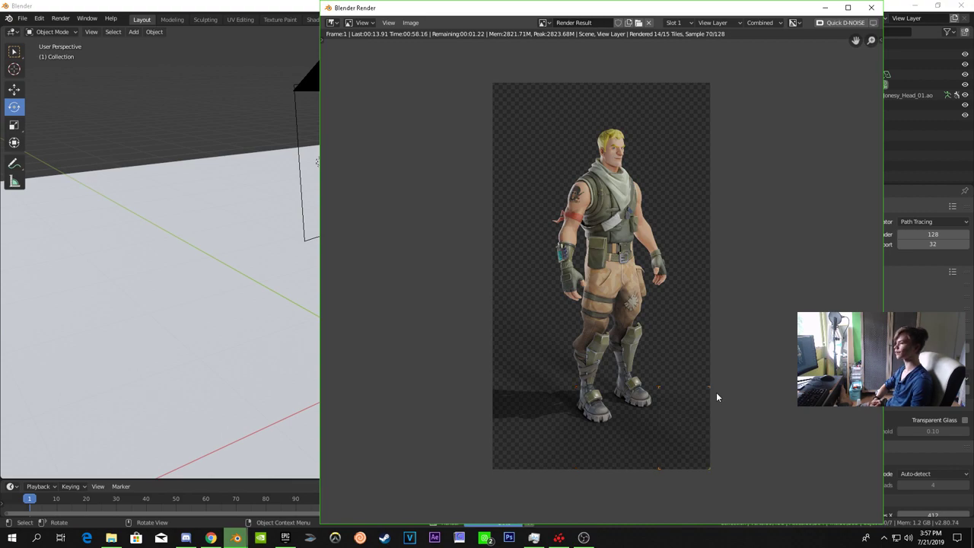
Examine the new render's torso and face up close for noise
{"action": "scroll", "coordinate": [646, 329], "scroll_direction": "up", "scroll_amount": 5}
{"action": "middle_click_drag", "start_coordinate": [646, 328], "coordinate": [611, 91]}
{"action": "scroll", "coordinate": [613, 169], "scroll_direction": "up", "scroll_amount": 6}
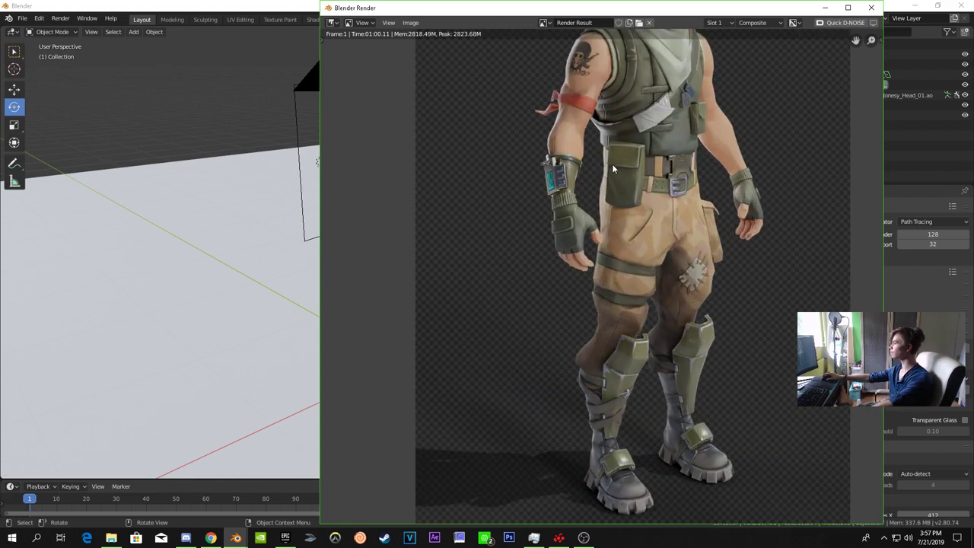
{"action": "scroll", "coordinate": [613, 169], "scroll_direction": "down", "scroll_amount": 3}
{"action": "scroll", "coordinate": [600, 375], "scroll_direction": "up", "scroll_amount": 4}
{"action": "scroll", "coordinate": [600, 375], "scroll_direction": "down", "scroll_amount": 1}
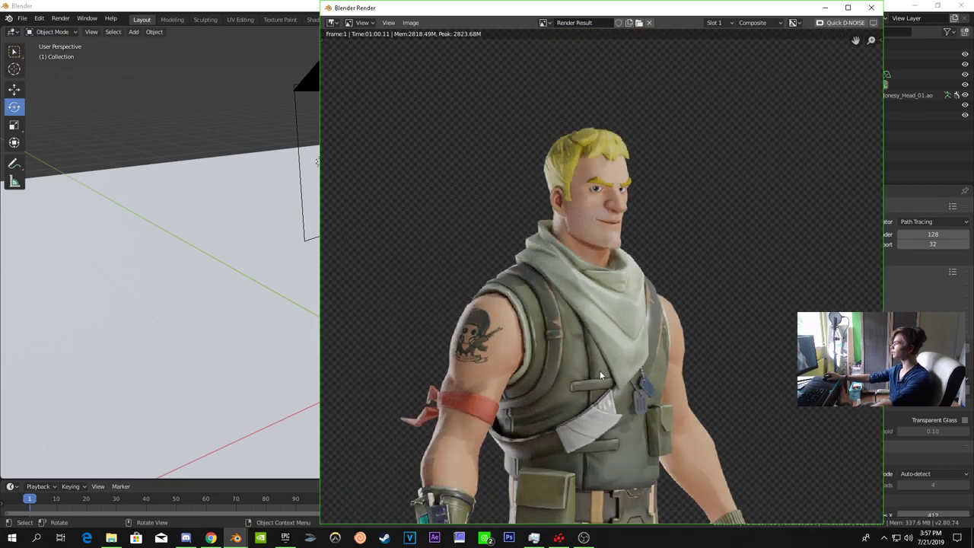
{"action": "scroll", "coordinate": [585, 233], "scroll_direction": "up", "scroll_amount": 5}
{"action": "middle_click_drag", "start_coordinate": [585, 234], "coordinate": [571, 290]}
{"action": "scroll", "coordinate": [571, 290], "scroll_direction": "up", "scroll_amount": 3}
{"action": "scroll", "coordinate": [549, 251], "scroll_direction": "down", "scroll_amount": 1}
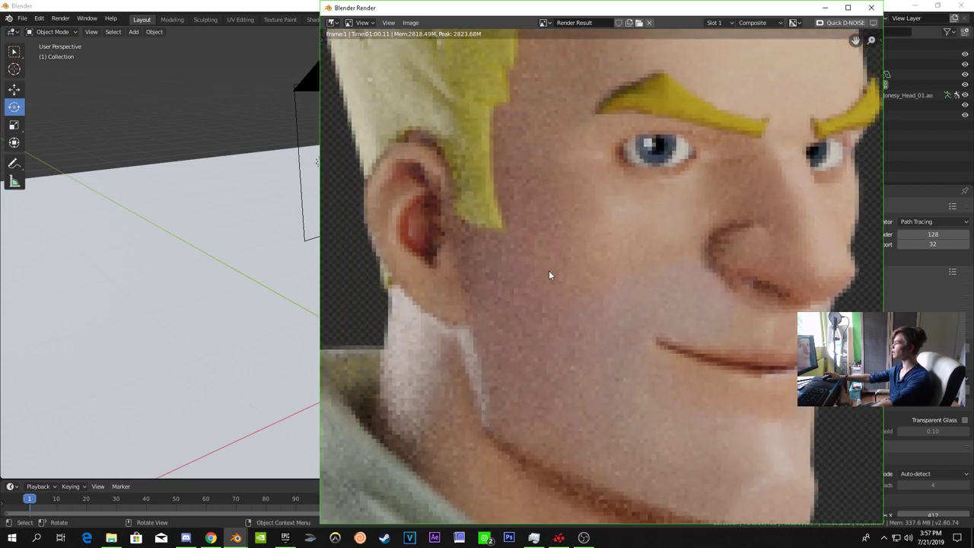
Examine the render's tattooed arm, glove and belt area up close, and close the render view
{"action": "scroll", "coordinate": [516, 210], "scroll_direction": "down", "scroll_amount": 3}
{"action": "middle_click_drag", "start_coordinate": [546, 369], "coordinate": [524, 206]}
{"action": "scroll", "coordinate": [487, 353], "scroll_direction": "up", "scroll_amount": 3}
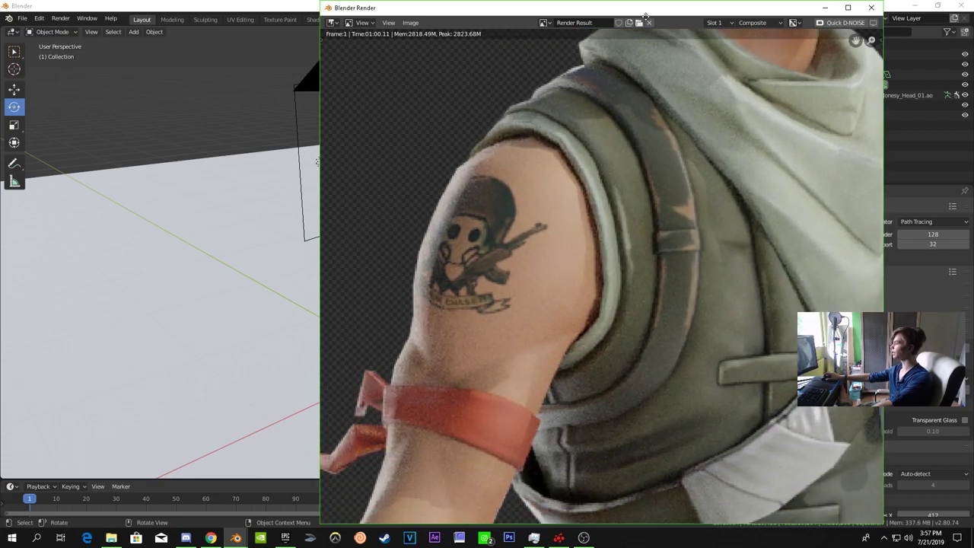
{"action": "scroll", "coordinate": [487, 352], "scroll_direction": "down", "scroll_amount": 3}
{"action": "middle_click_drag", "start_coordinate": [487, 352], "coordinate": [482, 119]}
{"action": "middle_click_drag", "start_coordinate": [522, 330], "coordinate": [709, 203]}
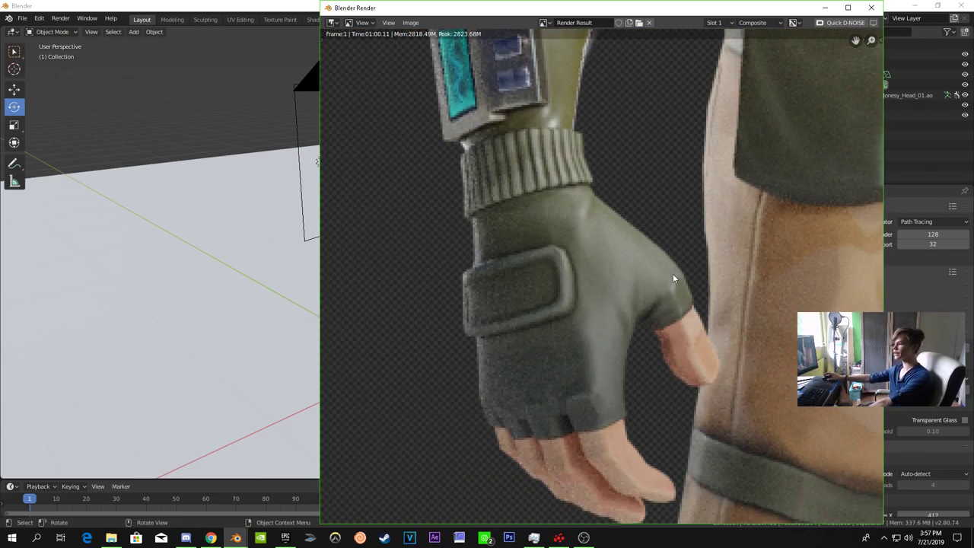
{"action": "scroll", "coordinate": [673, 273], "scroll_direction": "down", "scroll_amount": 3}
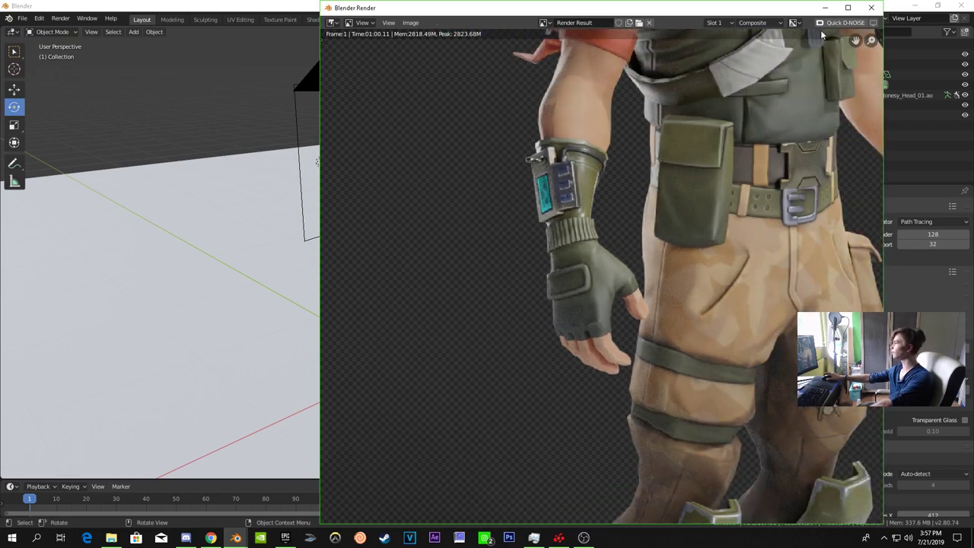
{"action": "key", "text": "Escape"}
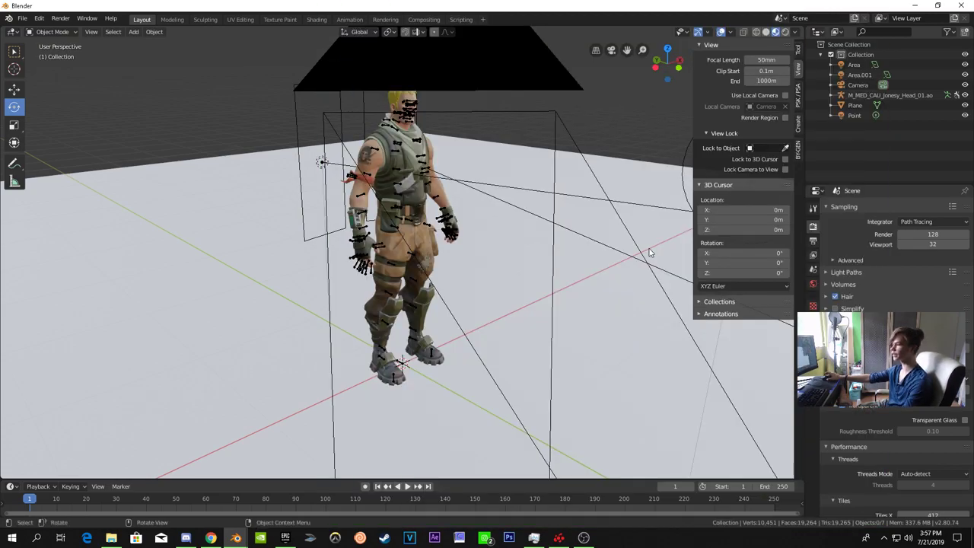
Enable Denoising for the view layer and set the render samples to 350
{"action": "left_click", "coordinate": [812, 255]}
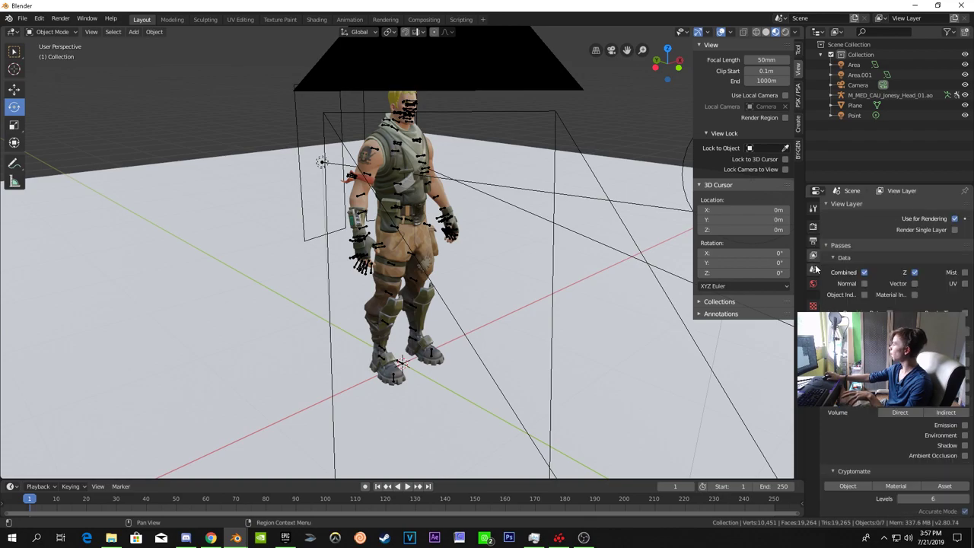
{"action": "left_click", "coordinate": [835, 499]}
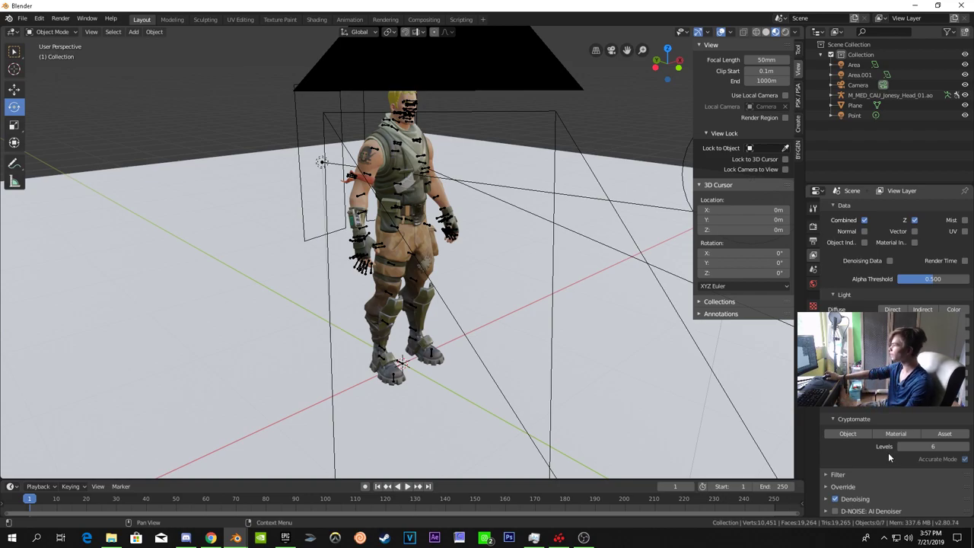
{"action": "left_click", "coordinate": [812, 227]}
{"action": "left_click", "coordinate": [931, 235]}
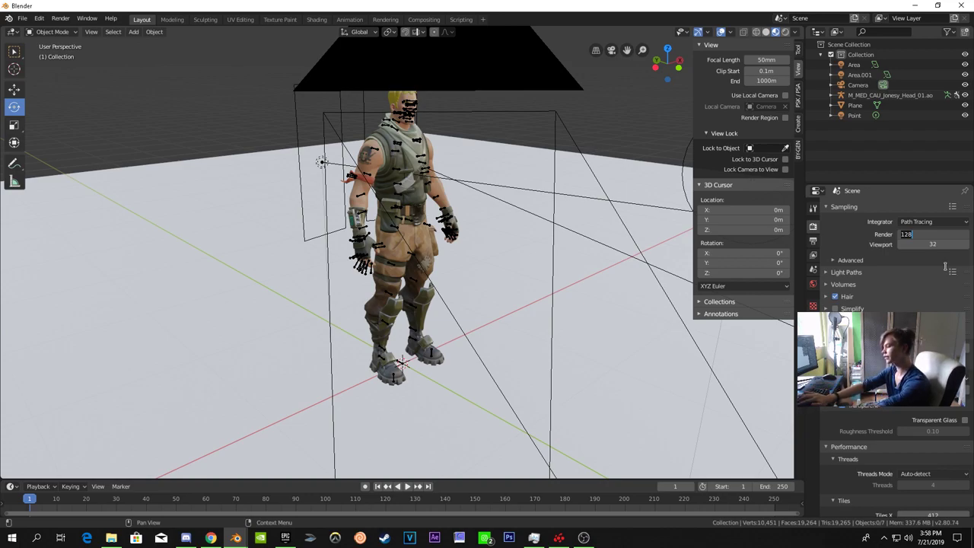
{"action": "type", "text": "0"}
{"action": "key", "text": "Return"}
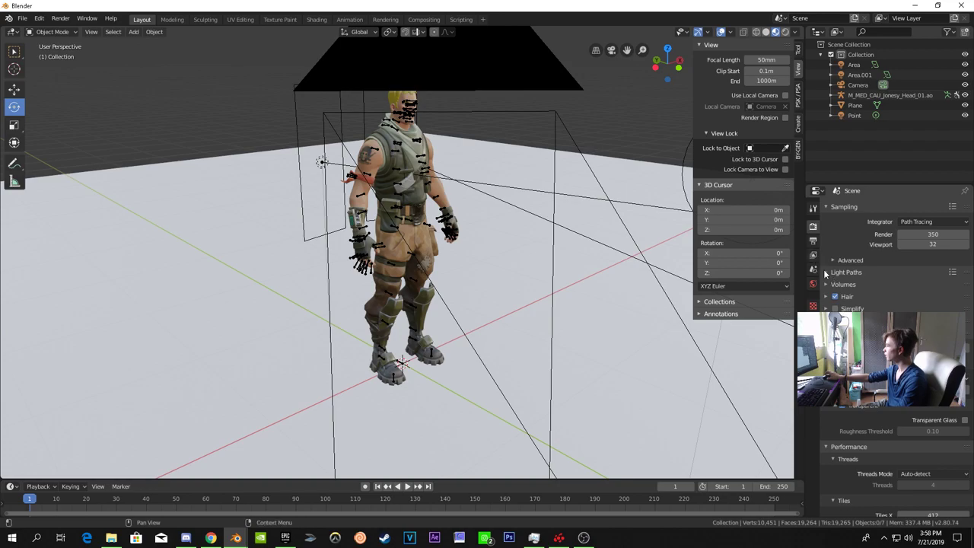
Switch to the Compositing workspace and move the Composite node well away from the Render Layers node
{"action": "left_click", "coordinate": [424, 19]}
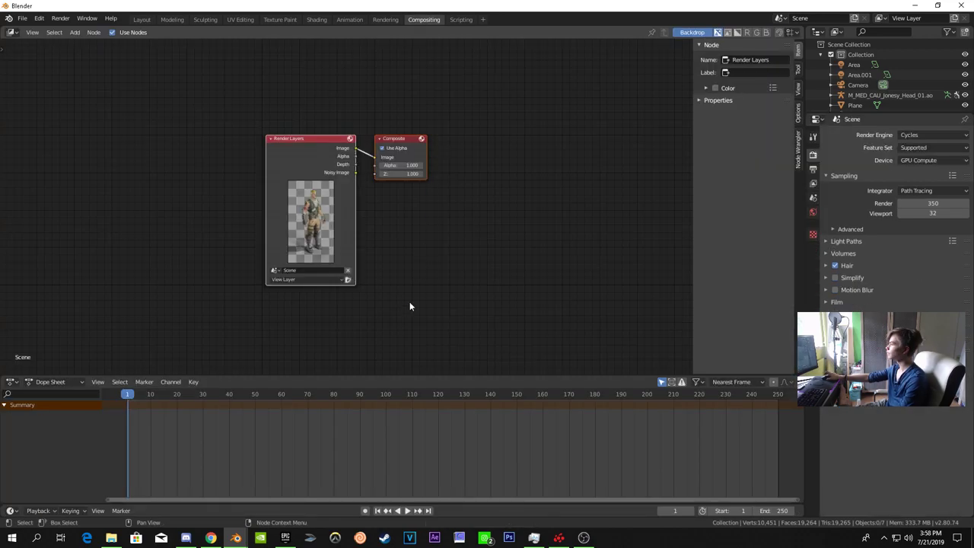
{"action": "scroll", "coordinate": [384, 297], "scroll_direction": "up", "scroll_amount": 5}
{"action": "middle_click_drag", "start_coordinate": [397, 294], "coordinate": [430, 80]}
{"action": "middle_click_drag", "start_coordinate": [339, 231], "coordinate": [283, 211]}
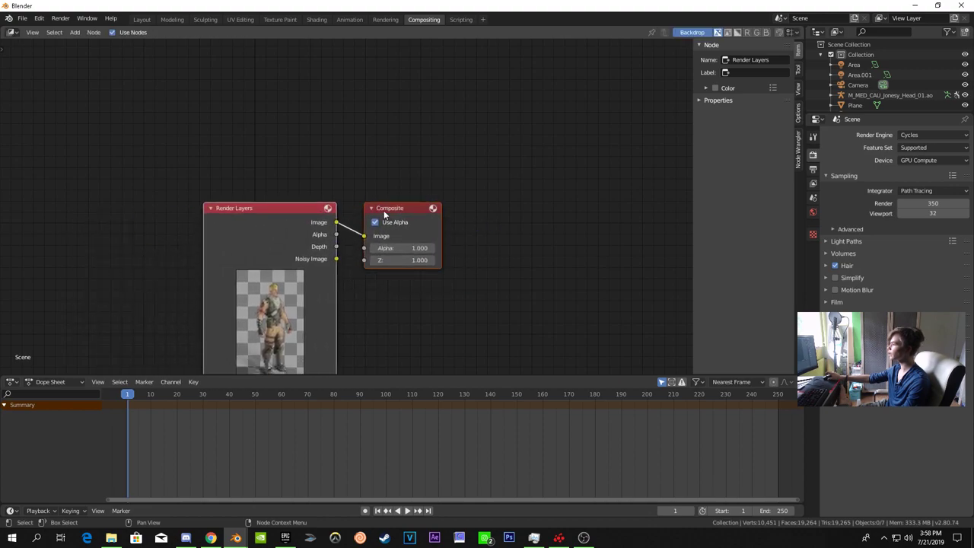
{"action": "left_click_drag", "start_coordinate": [441, 208], "coordinate": [25, 219]}
{"action": "middle_click_drag", "start_coordinate": [222, 163], "coordinate": [123, 155]}
{"action": "scroll", "coordinate": [251, 150], "scroll_direction": "down", "scroll_amount": 4}
{"action": "middle_click_drag", "start_coordinate": [358, 123], "coordinate": [315, 117]}
Add a Glare node and insert it on the link between the Render Layers and Composite nodes
{"action": "left_click", "coordinate": [315, 117]}
{"action": "key", "text": "shift+a"}
{"action": "left_click", "coordinate": [314, 114]}
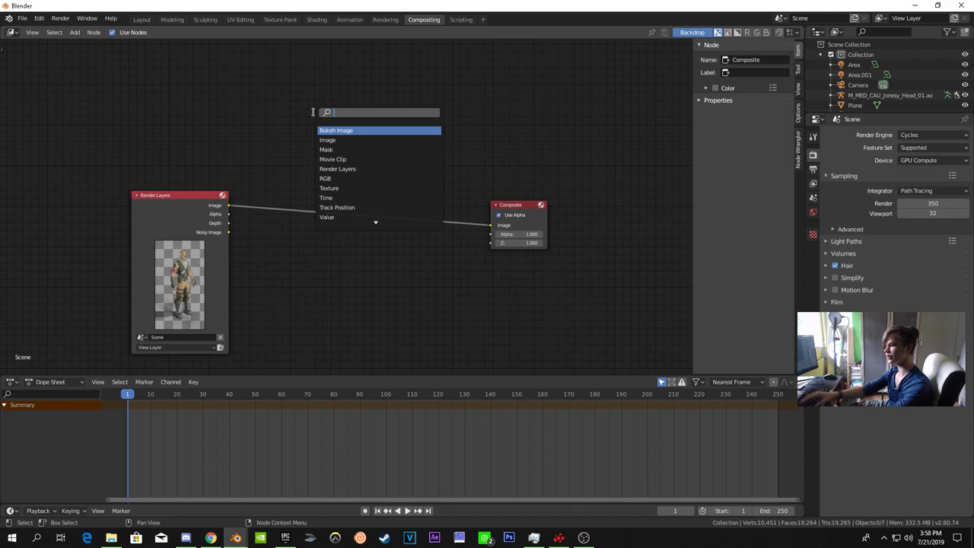
{"action": "type", "text": "glare"}
{"action": "key", "text": "Return"}
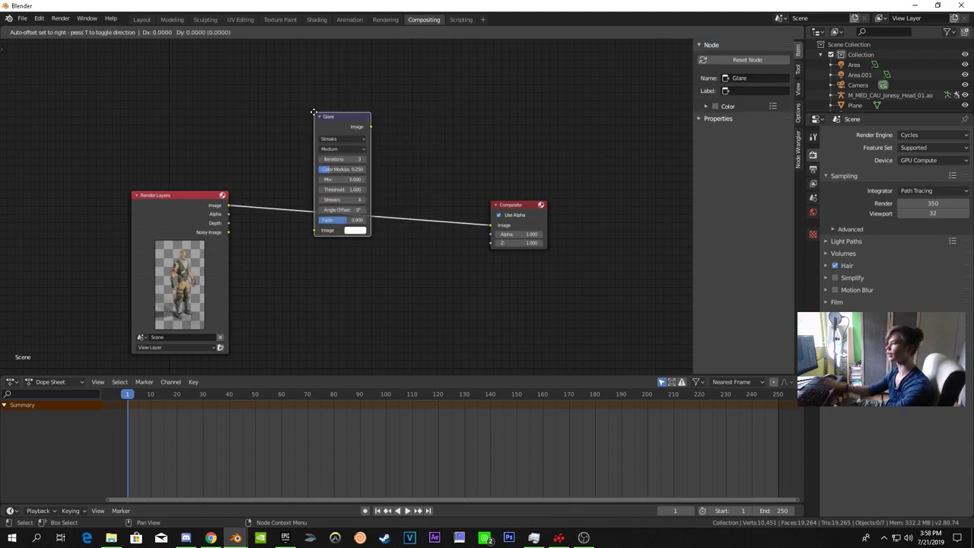
{"action": "left_click", "coordinate": [325, 130]}
Drop the Glare node between the Render Layers and Composite nodes, and check the existing image in the Rendering workspace
{"action": "left_click", "coordinate": [356, 154]}
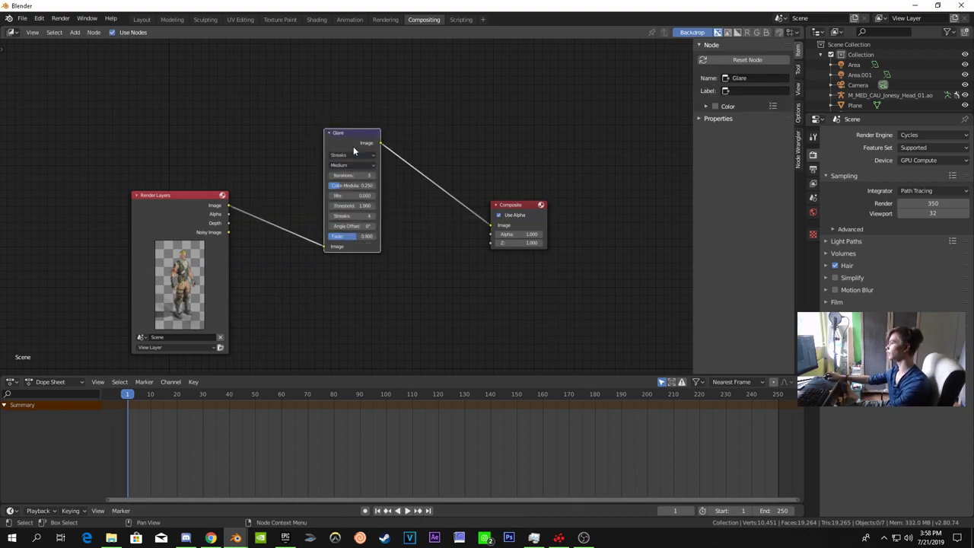
{"action": "left_click", "coordinate": [390, 19]}
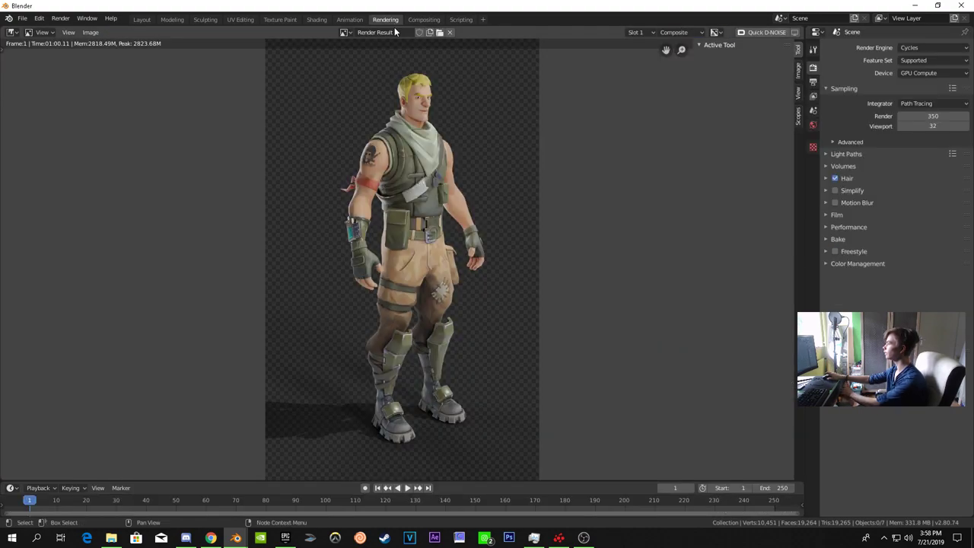
{"action": "left_click", "coordinate": [424, 19]}
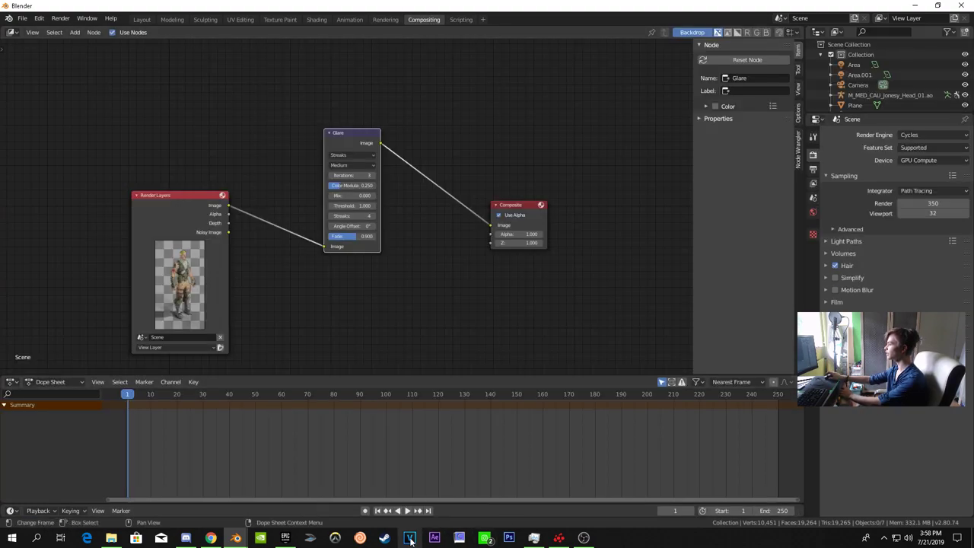
Bring up the separate render window, move it clear of the Glare node and frame the character in it
{"action": "mouse_move", "coordinate": [236, 537]}
{"action": "left_click", "coordinate": [278, 497]}
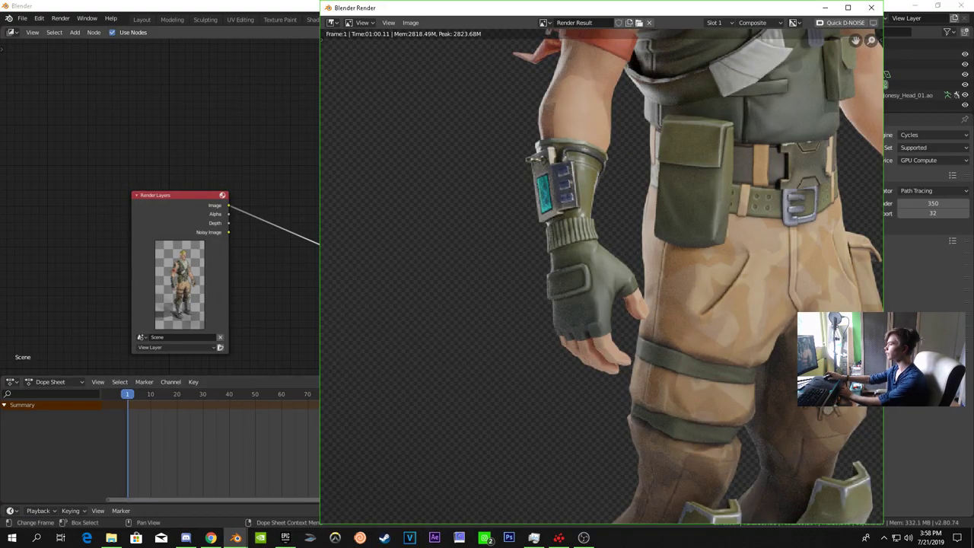
{"action": "left_click_drag", "start_coordinate": [429, 7], "coordinate": [593, 41]}
{"action": "scroll", "coordinate": [649, 287], "scroll_direction": "down", "scroll_amount": 10}
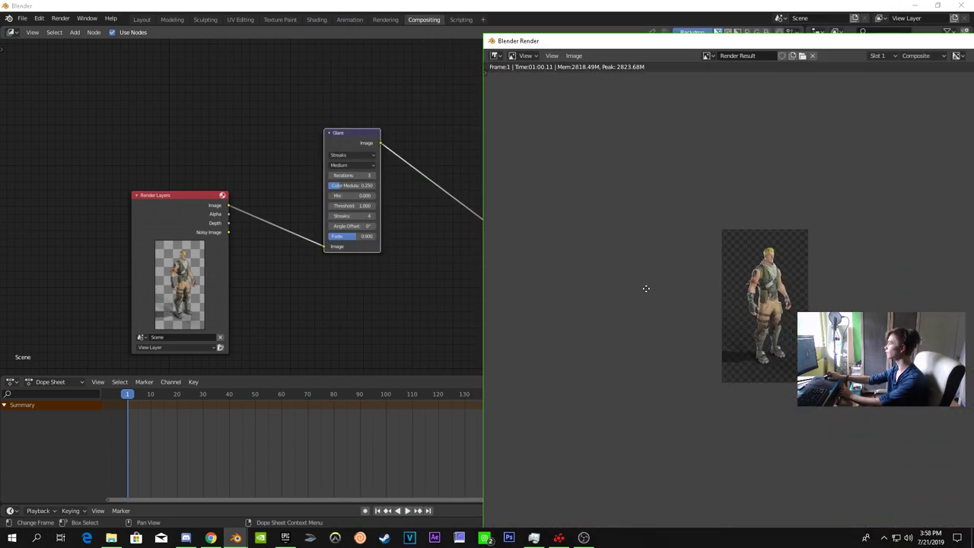
{"action": "middle_click_drag", "start_coordinate": [660, 293], "coordinate": [626, 274]}
{"action": "scroll", "coordinate": [626, 274], "scroll_direction": "up", "scroll_amount": 4}
{"action": "scroll", "coordinate": [626, 279], "scroll_direction": "up", "scroll_amount": 4}
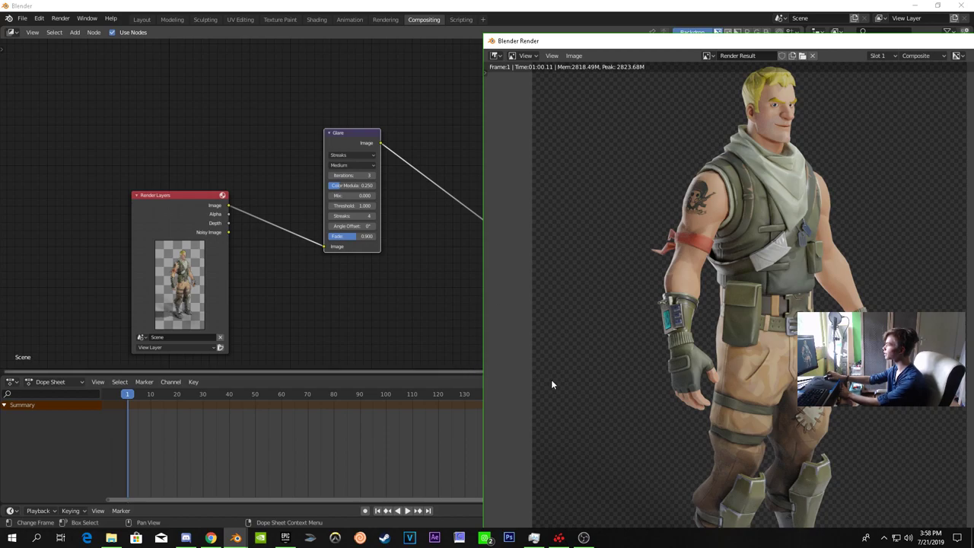
Return to the node editor and set its backdrop to show color without alpha
{"action": "left_click", "coordinate": [380, 337]}
{"action": "scroll", "coordinate": [355, 293], "scroll_direction": "up", "scroll_amount": 2}
{"action": "middle_click_drag", "start_coordinate": [354, 293], "coordinate": [344, 363]}
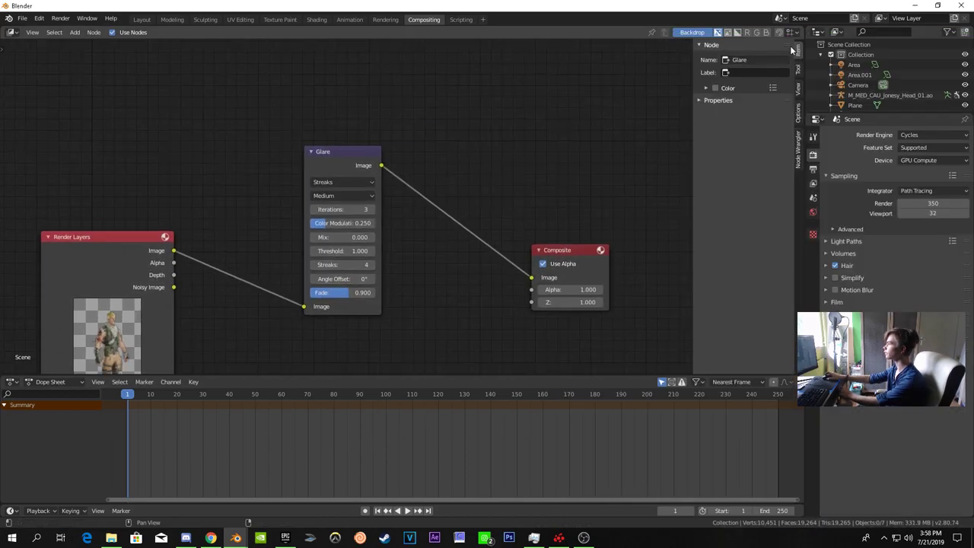
{"action": "left_click", "coordinate": [728, 33]}
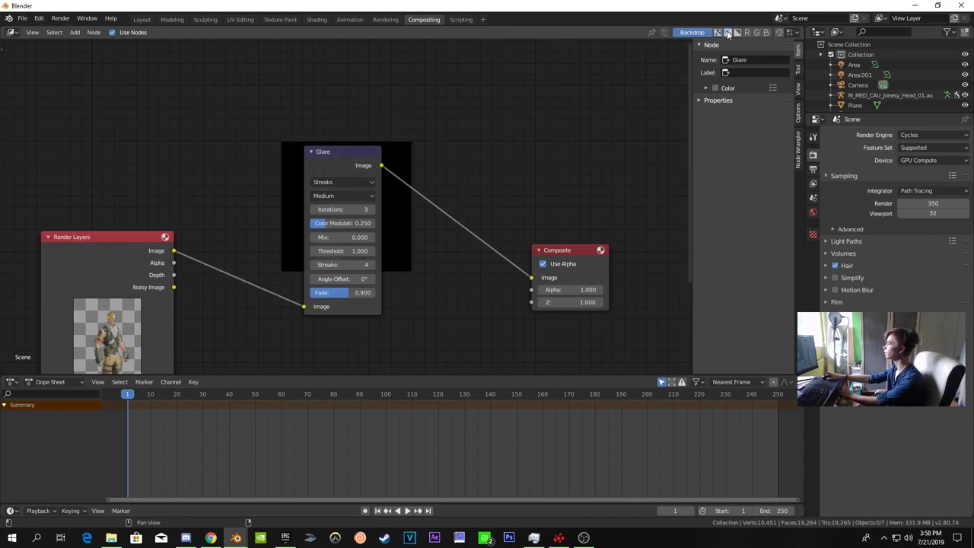
Add a Viewer node and place it just below the Composite node
{"action": "scroll", "coordinate": [343, 202], "scroll_direction": "up", "scroll_amount": 2}
{"action": "middle_click_drag", "start_coordinate": [302, 144], "coordinate": [139, 156]}
{"action": "middle_click_drag", "start_coordinate": [243, 247], "coordinate": [387, 167]}
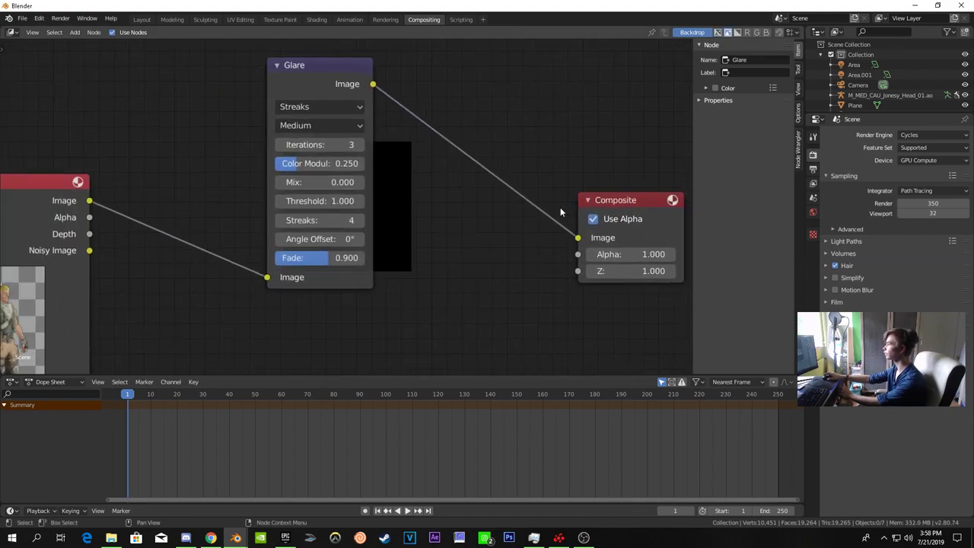
{"action": "middle_click_drag", "start_coordinate": [483, 202], "coordinate": [339, 118]}
{"action": "middle_click_drag", "start_coordinate": [526, 270], "coordinate": [508, 280]}
{"action": "key", "text": "shift+a"}
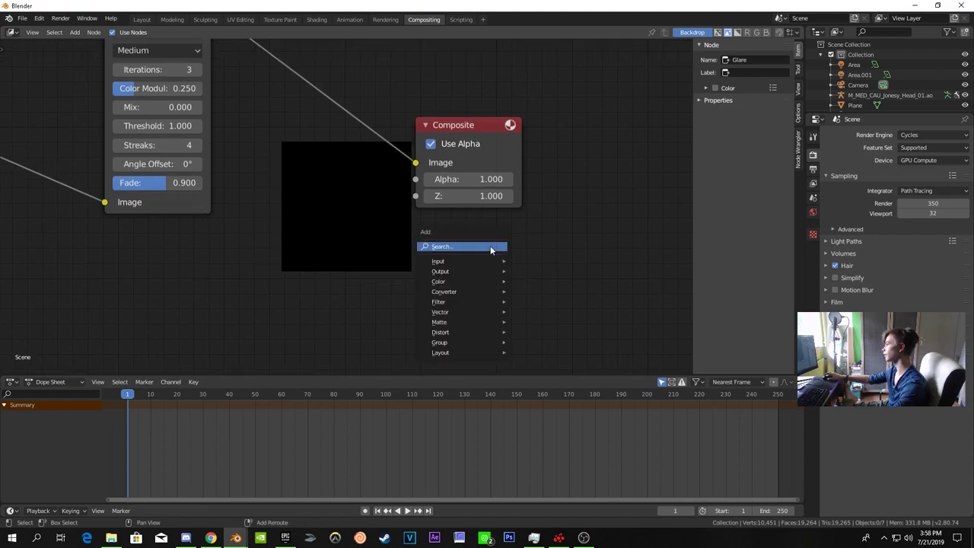
{"action": "type", "text": "vie"}
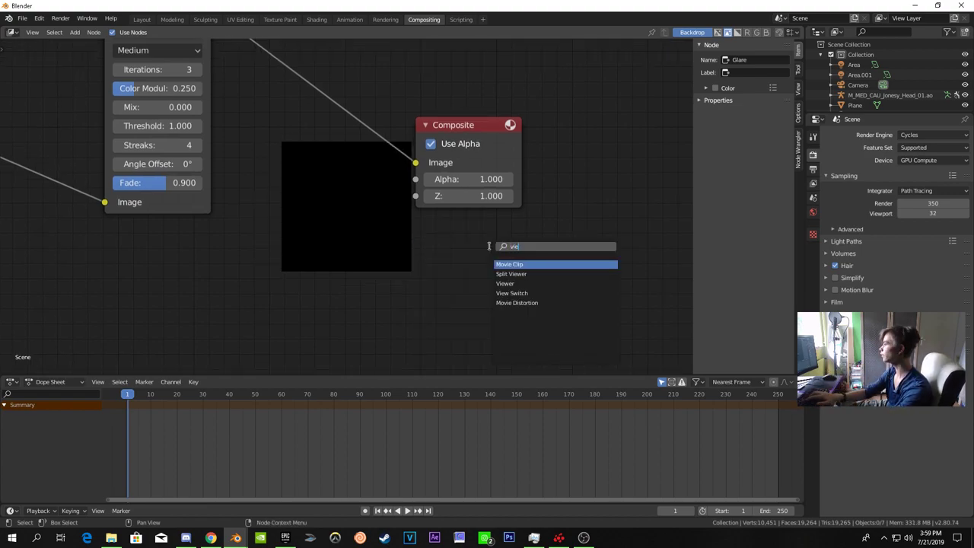
{"action": "key", "text": "Down"}
{"action": "key", "text": "Down"}
{"action": "type", "text": "e"}
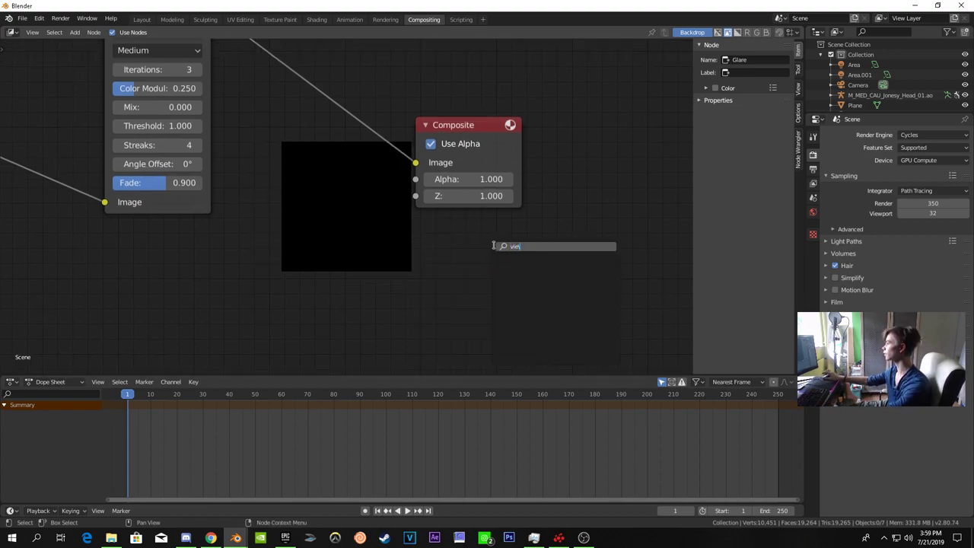
{"action": "key", "text": "BackSpace"}
{"action": "left_click", "coordinate": [511, 285]}
{"action": "left_click", "coordinate": [428, 230]}
Insert a reroute point on the link into the Composite node and connect it to the Viewer node's Image input
{"action": "right_click_drag", "start_coordinate": [386, 121], "coordinate": [385, 144], "text": "shift"}
{"action": "left_click_drag", "start_coordinate": [386, 145], "coordinate": [428, 277]}
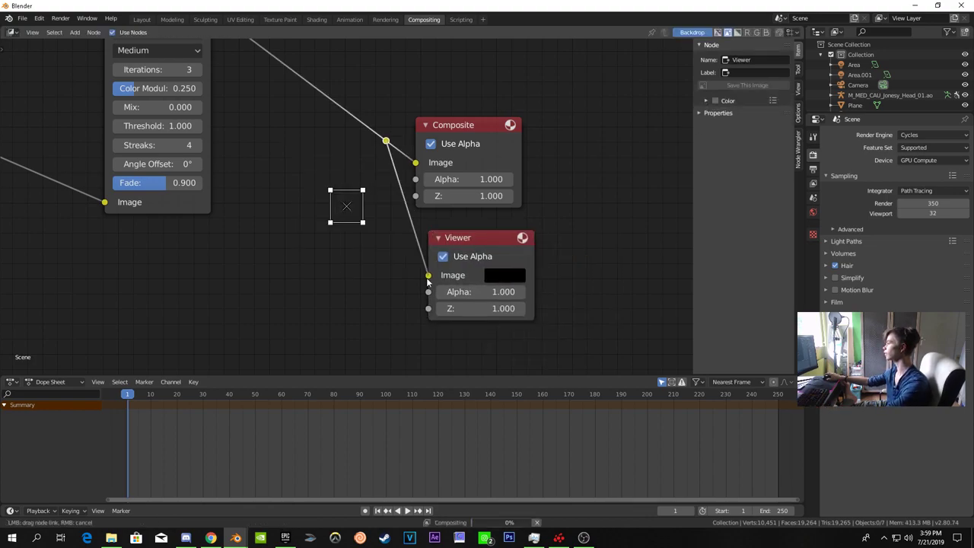
{"action": "scroll", "coordinate": [578, 238], "scroll_direction": "down", "scroll_amount": 3}
{"action": "middle_click_drag", "start_coordinate": [379, 208], "coordinate": [80, 160]}
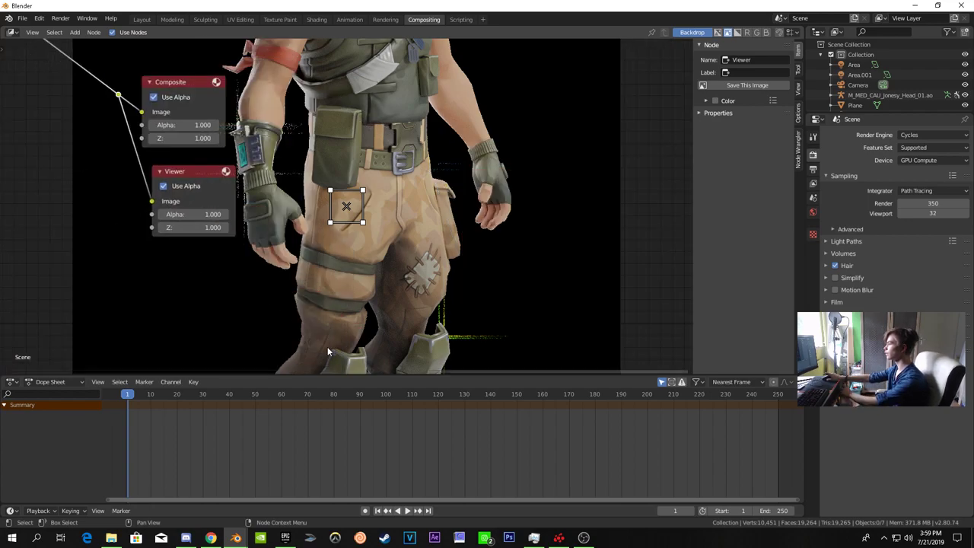
Change the Glare node's type to Fog Glow
{"action": "middle_click_drag", "start_coordinate": [214, 187], "coordinate": [608, 309]}
{"action": "left_click", "coordinate": [340, 134]}
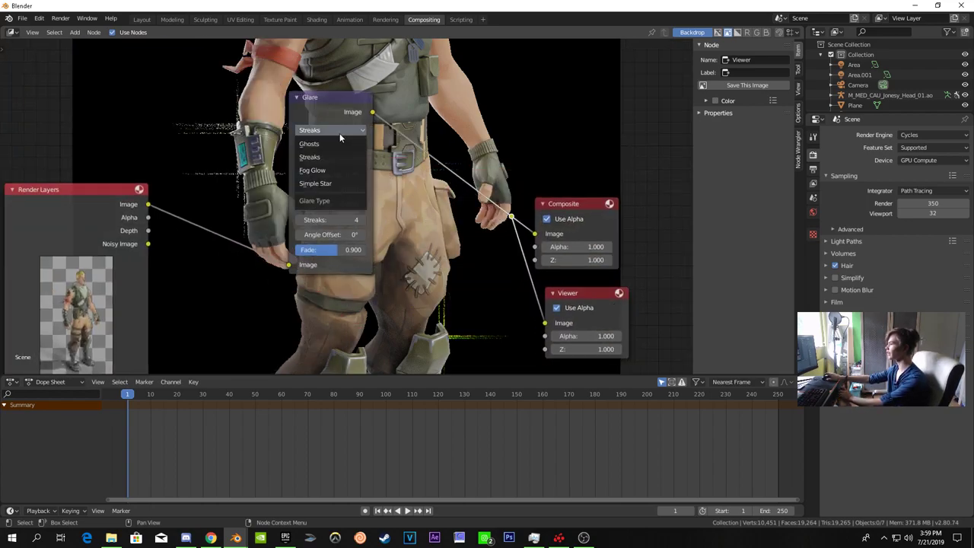
{"action": "left_click", "coordinate": [323, 168]}
{"action": "middle_click_drag", "start_coordinate": [415, 223], "coordinate": [669, 140]}
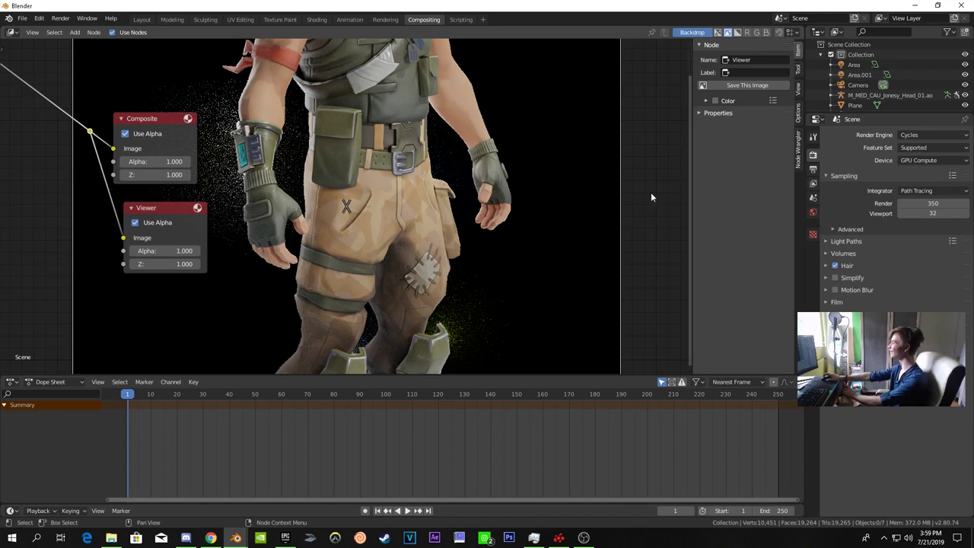
Fit the backdrop image to the node editor and view the whole character alongside the Glare, Composite and Viewer nodes
{"action": "left_click", "coordinate": [797, 88]}
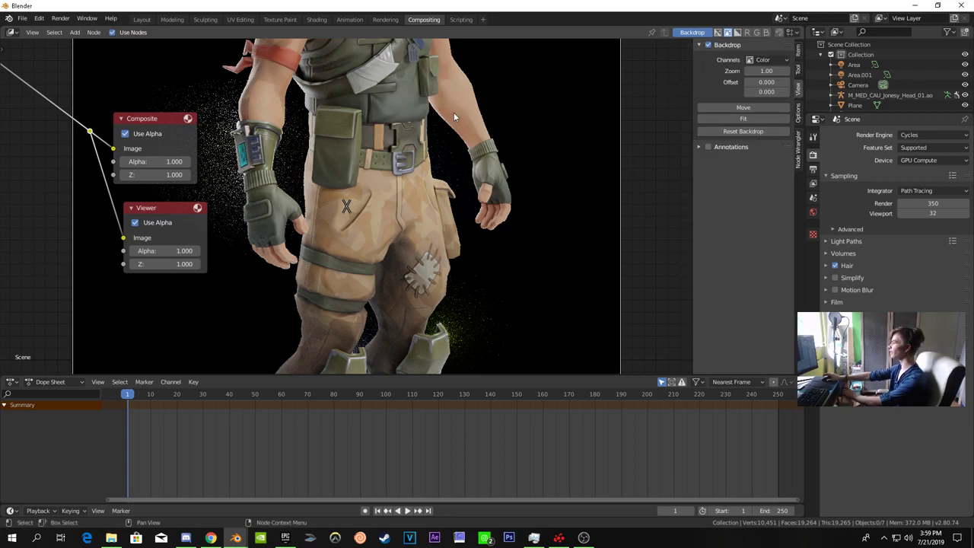
{"action": "middle_click_drag", "start_coordinate": [387, 148], "coordinate": [578, 179]}
{"action": "left_click", "coordinate": [744, 119]}
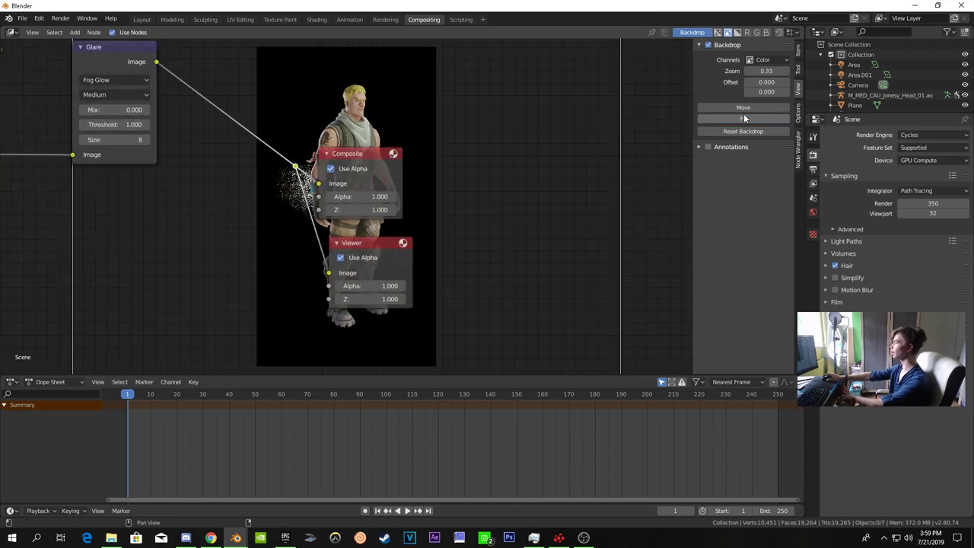
{"action": "middle_click_drag", "start_coordinate": [408, 239], "coordinate": [290, 215]}
{"action": "scroll", "coordinate": [309, 228], "scroll_direction": "up", "scroll_amount": 2}
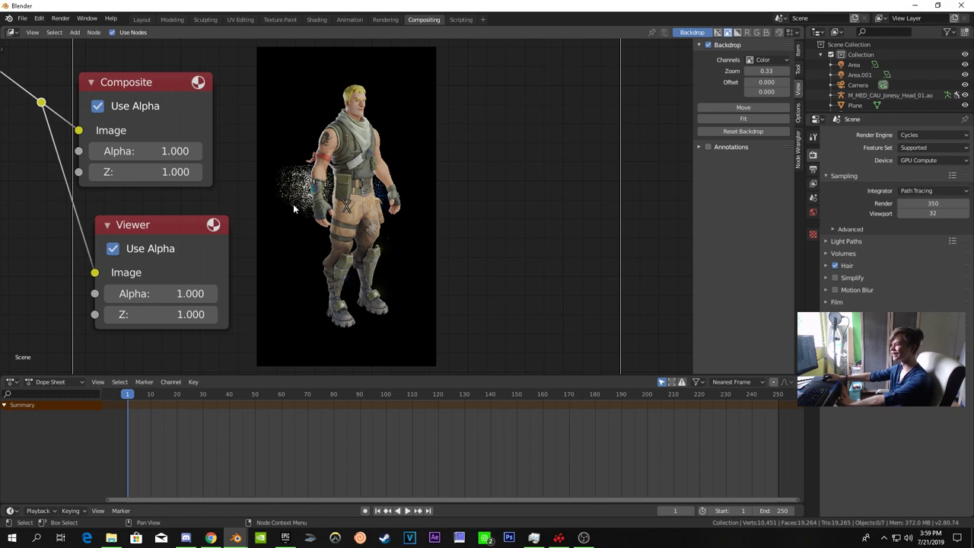
{"action": "middle_click_drag", "start_coordinate": [293, 204], "coordinate": [646, 150]}
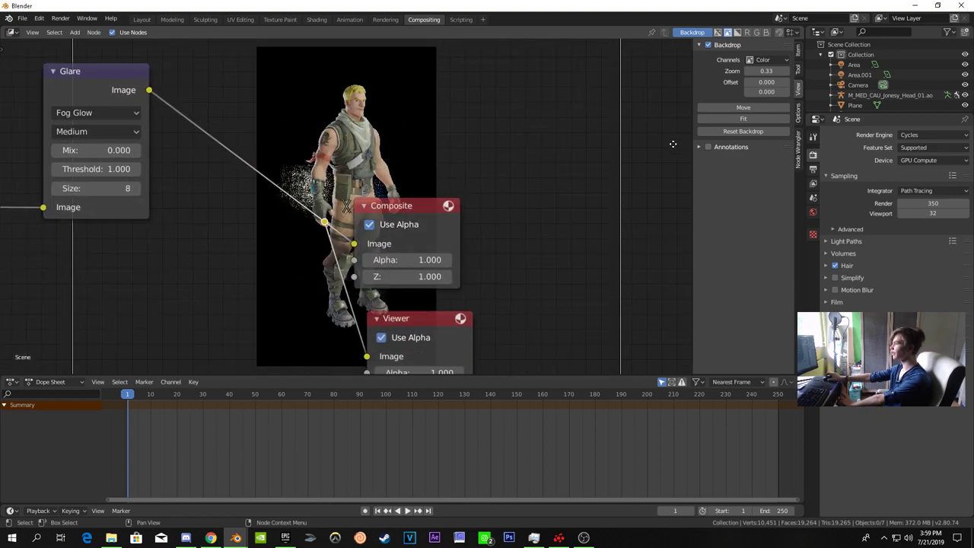
{"action": "middle_click_drag", "start_coordinate": [343, 69], "coordinate": [398, 95]}
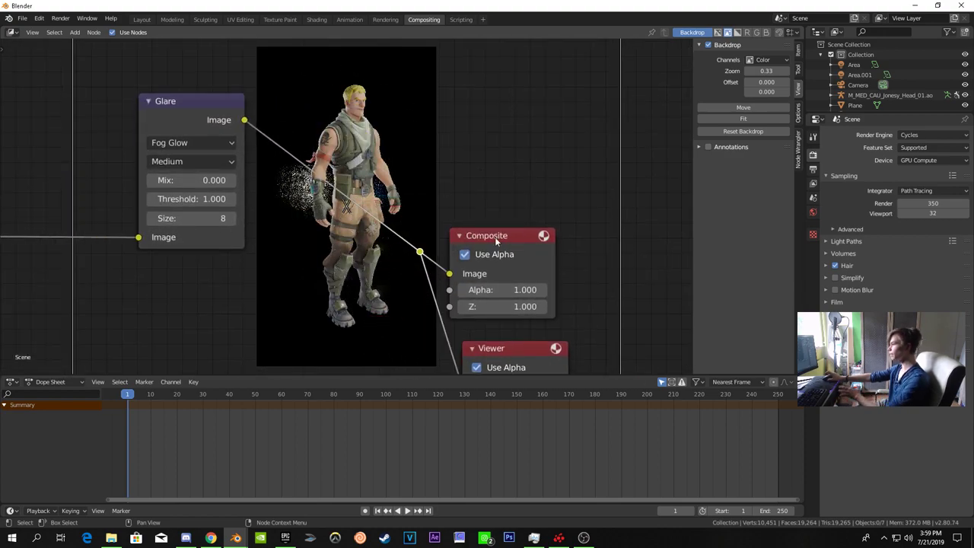
Look through the camera in the Layout workspace and compare it with the image in the Rendering workspace
{"action": "left_click", "coordinate": [142, 19]}
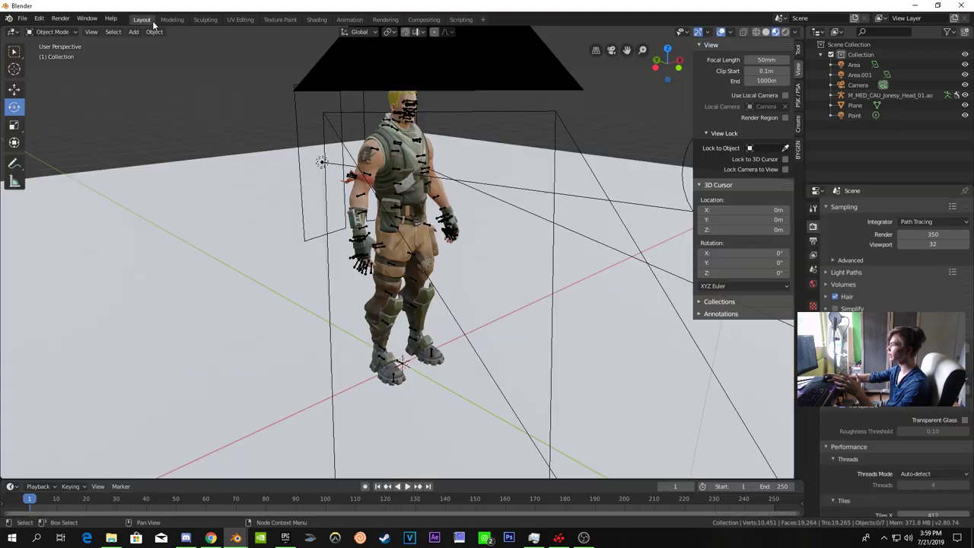
{"action": "key", "text": "KP_0"}
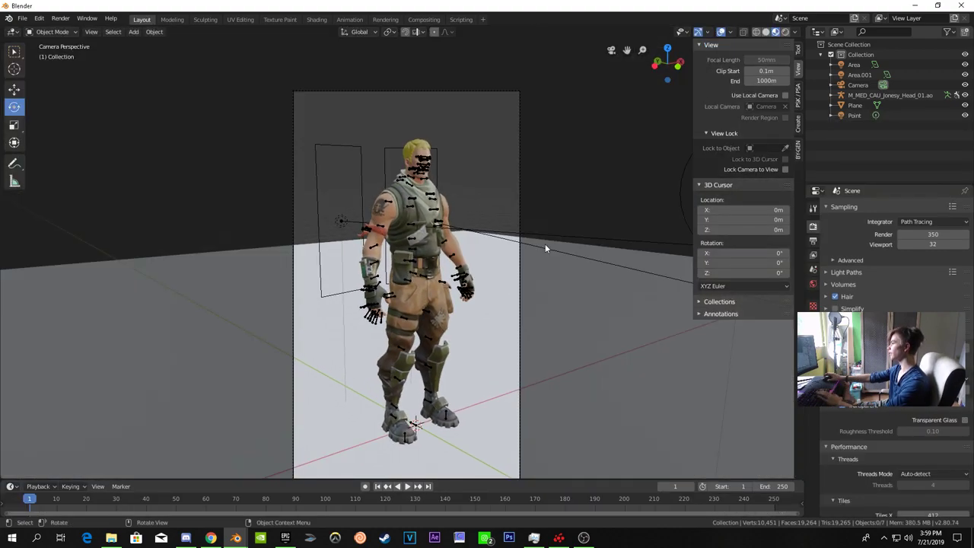
{"action": "left_click", "coordinate": [385, 19]}
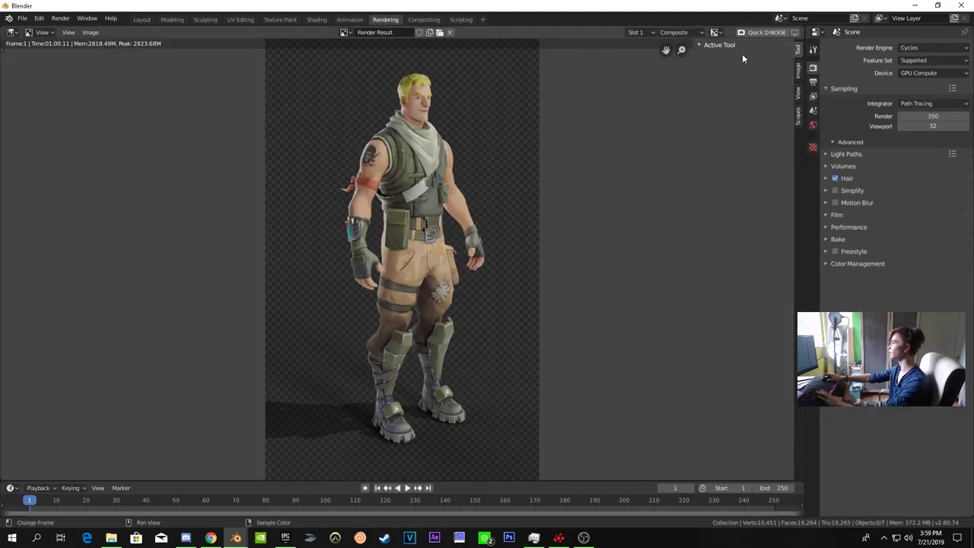
Set the compositor backdrop to display color and alpha
{"action": "left_click", "coordinate": [423, 19]}
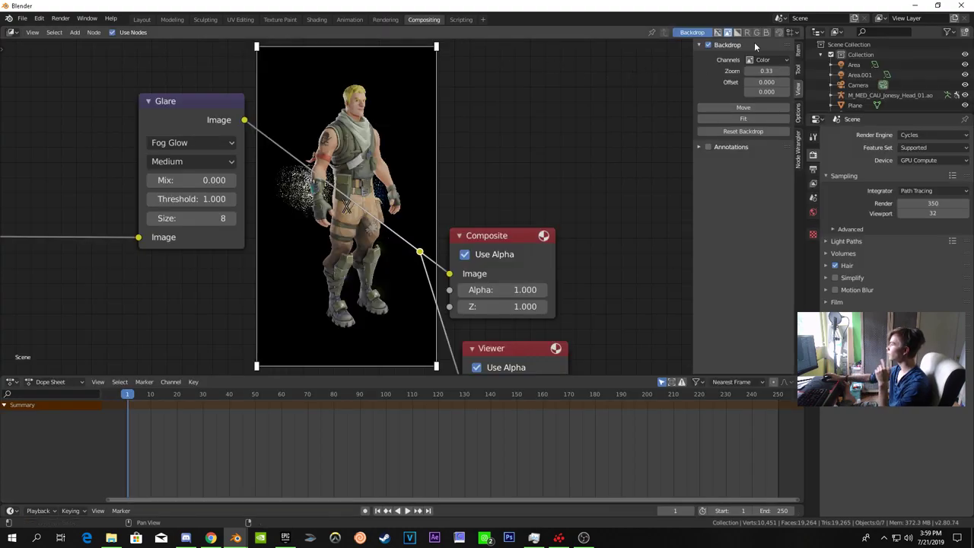
{"action": "left_click", "coordinate": [716, 32]}
{"action": "scroll", "coordinate": [393, 192], "scroll_direction": "up", "scroll_amount": 3}
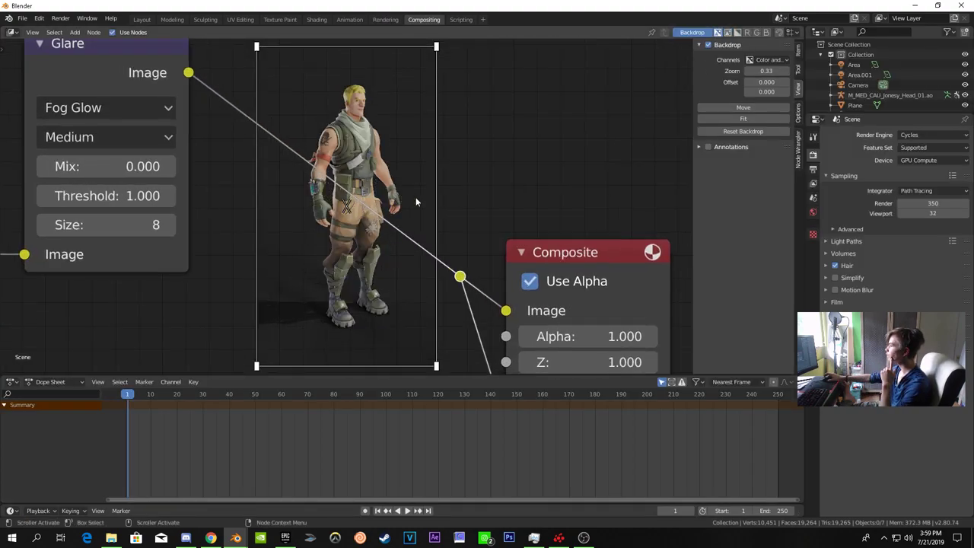
Render the camera view from the Layout workspace and fit the whole image in the render window
{"action": "left_click", "coordinate": [141, 19]}
{"action": "key", "text": "F12"}
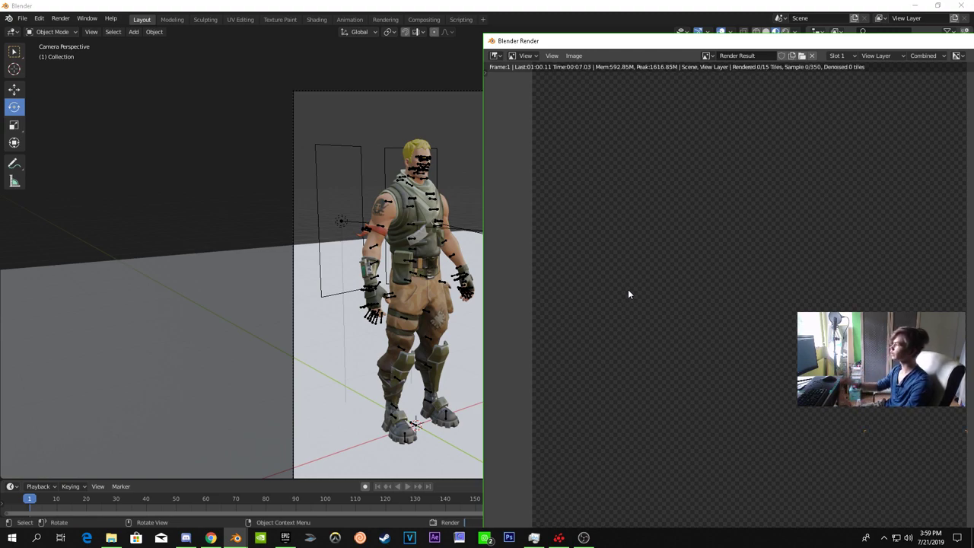
{"action": "scroll", "coordinate": [731, 378], "scroll_direction": "down", "scroll_amount": 3}
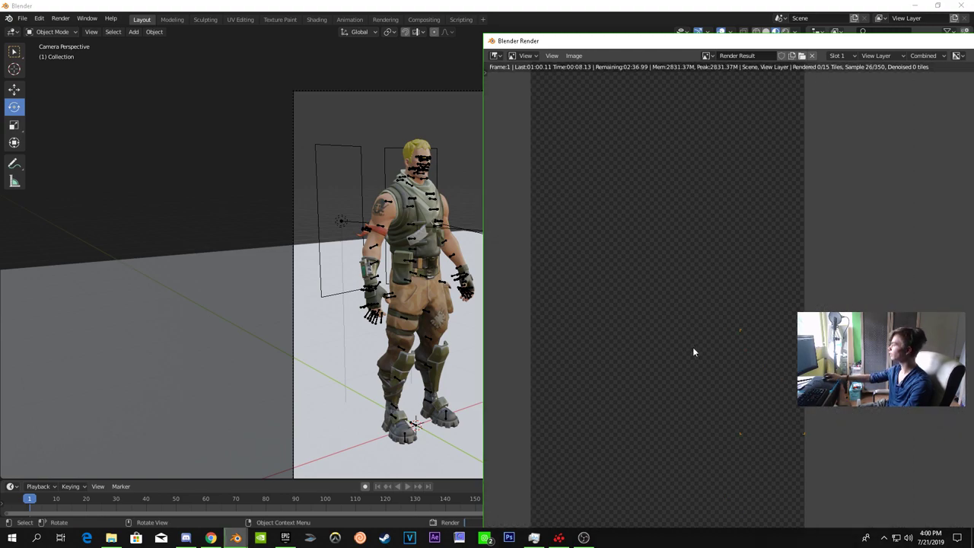
{"action": "scroll", "coordinate": [749, 366], "scroll_direction": "down", "scroll_amount": 2}
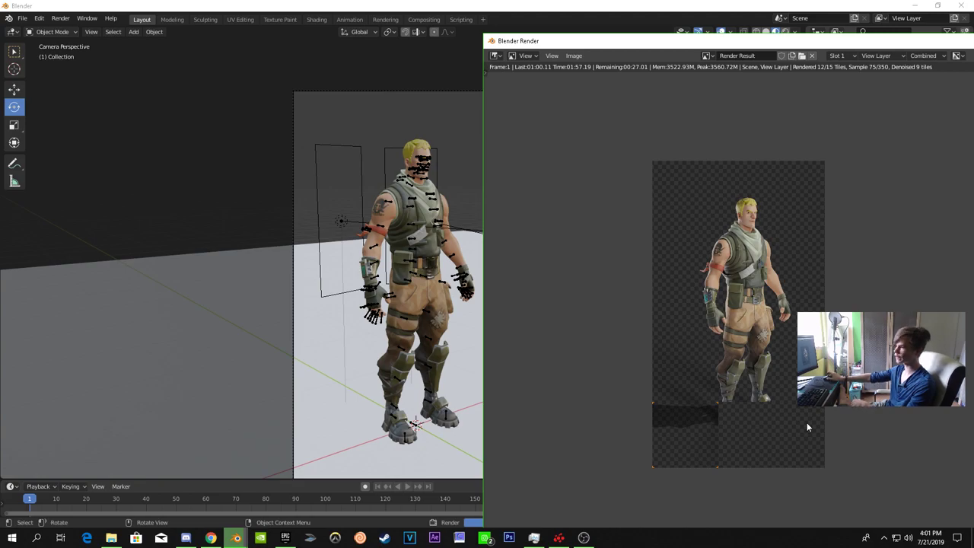
Examine the character's legs, boots and ground shadow up close as the render tiles complete
{"action": "middle_click_drag", "start_coordinate": [795, 417], "coordinate": [924, 306]}
{"action": "scroll", "coordinate": [710, 390], "scroll_direction": "up", "scroll_amount": 4}
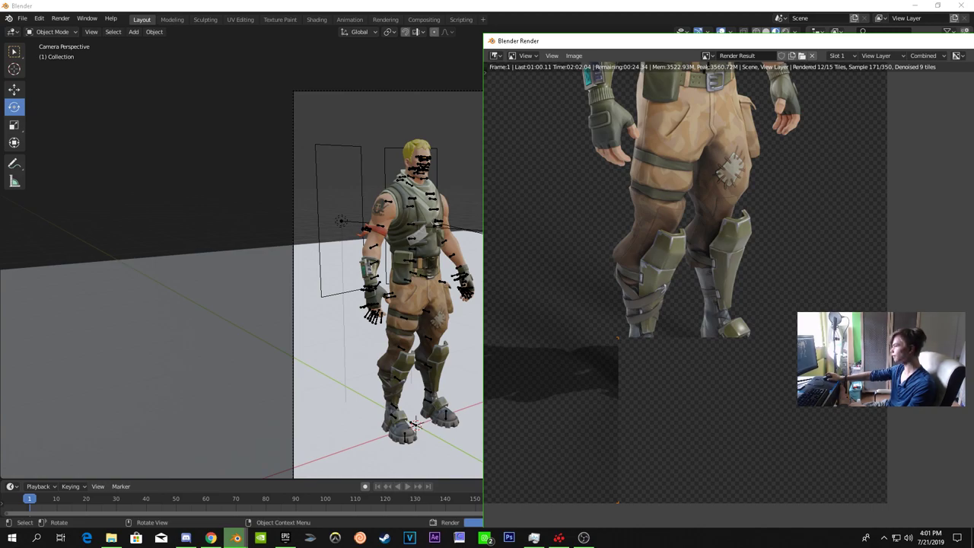
{"action": "middle_click_drag", "start_coordinate": [797, 383], "coordinate": [873, 415]}
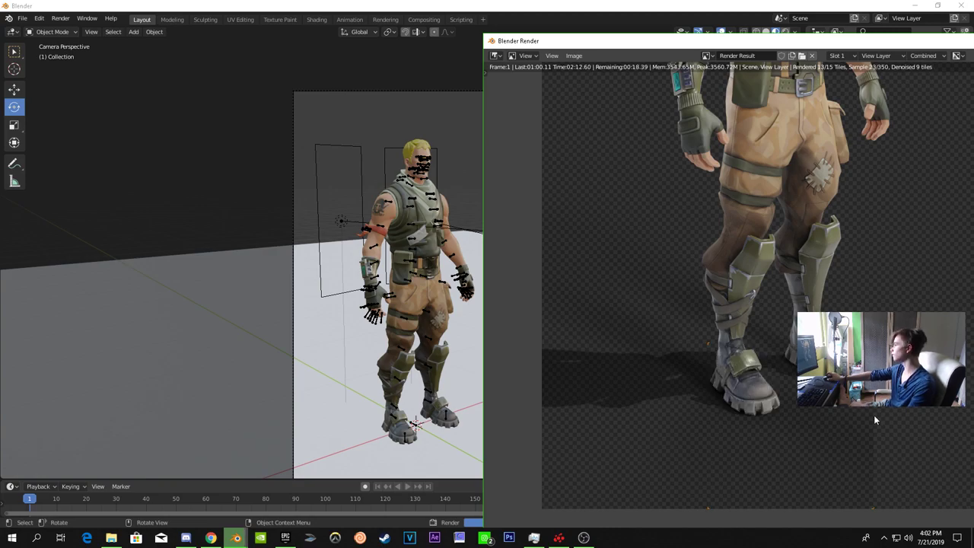
{"action": "scroll", "coordinate": [865, 417], "scroll_direction": "up", "scroll_amount": 5}
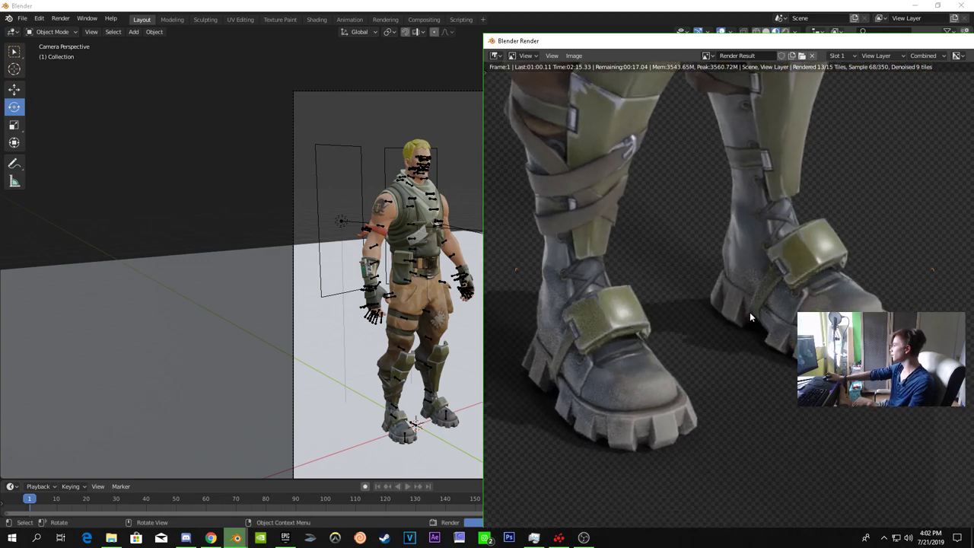
{"action": "scroll", "coordinate": [750, 312], "scroll_direction": "up", "scroll_amount": 2}
{"action": "middle_click_drag", "start_coordinate": [756, 308], "coordinate": [728, 330]}
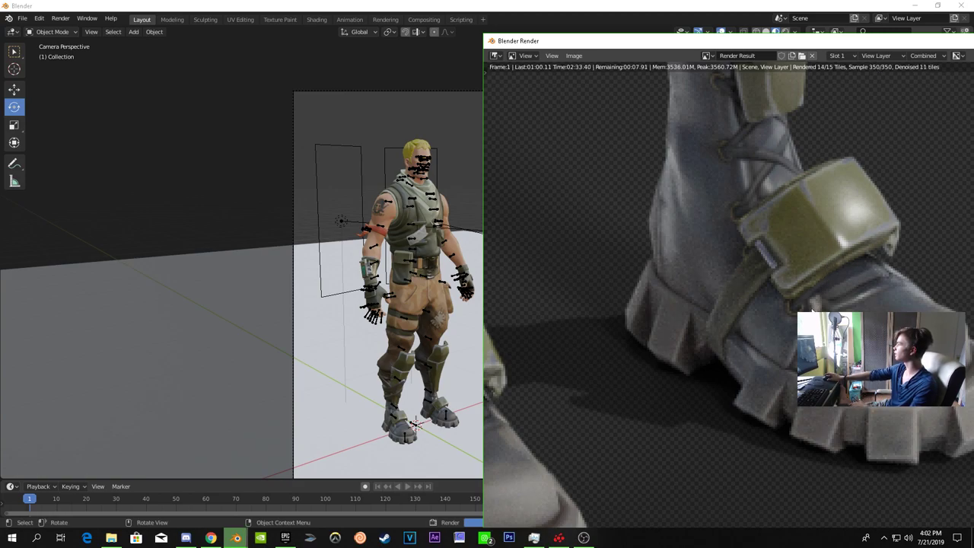
{"action": "scroll", "coordinate": [812, 311], "scroll_direction": "down", "scroll_amount": 6}
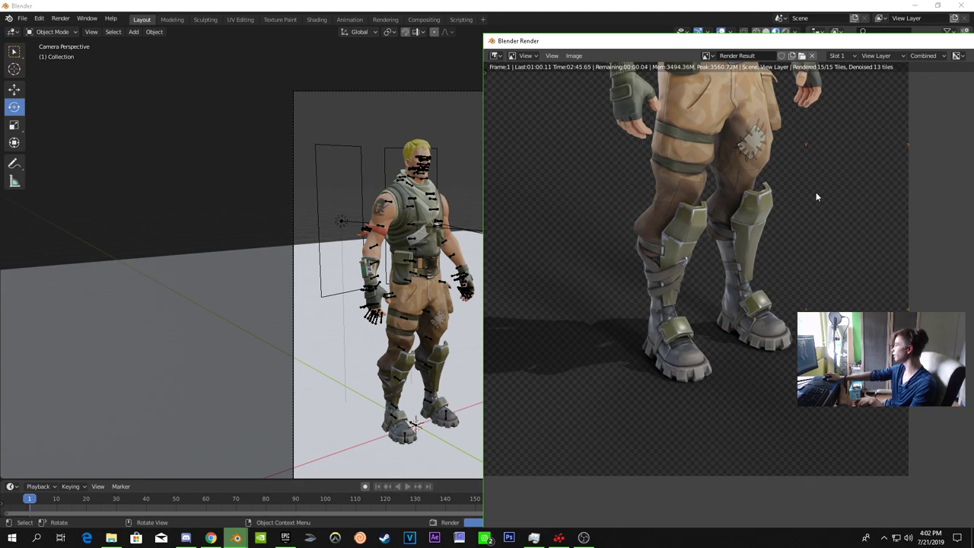
Examine the character's face, scarf and shoulder up close in the finished render
{"action": "middle_click_drag", "start_coordinate": [816, 193], "coordinate": [860, 450]}
{"action": "scroll", "coordinate": [801, 341], "scroll_direction": "down", "scroll_amount": 4}
{"action": "scroll", "coordinate": [805, 349], "scroll_direction": "up", "scroll_amount": 4}
{"action": "scroll", "coordinate": [799, 346], "scroll_direction": "down", "scroll_amount": 1}
{"action": "scroll", "coordinate": [795, 344], "scroll_direction": "up", "scroll_amount": 4}
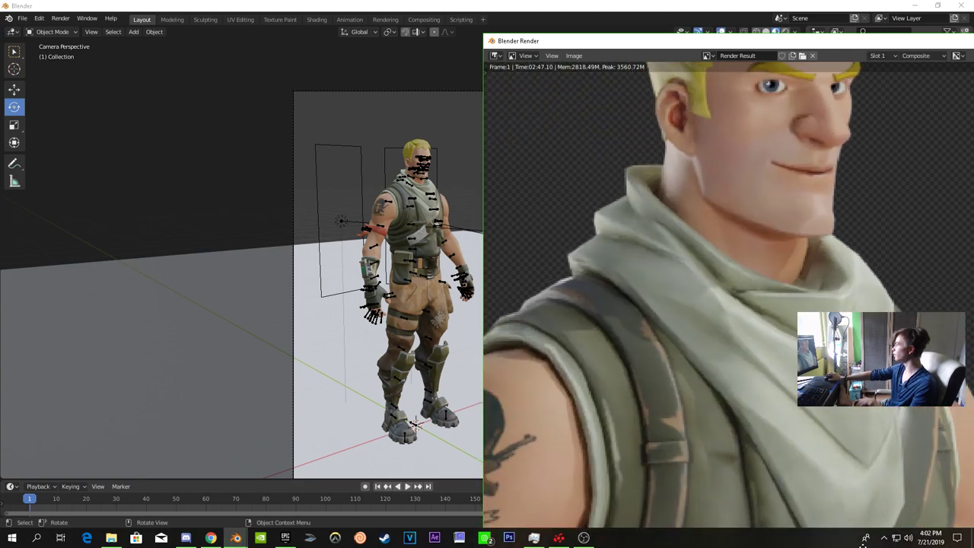
Examine the finished render from the character's head and torso down to the boots, and inspect the face up close
{"action": "middle_click_drag", "start_coordinate": [805, 159], "coordinate": [810, 199]}
{"action": "scroll", "coordinate": [810, 199], "scroll_direction": "down", "scroll_amount": 3}
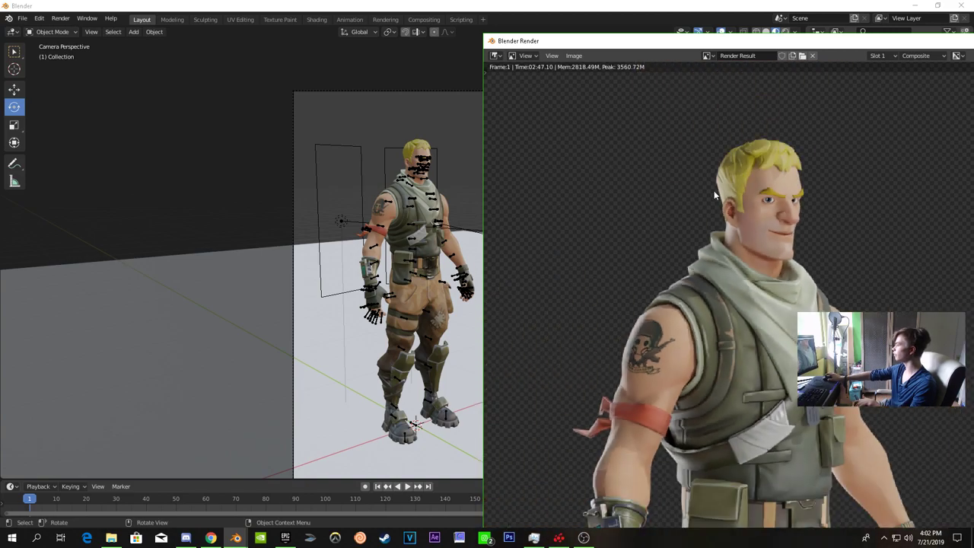
{"action": "middle_click_drag", "start_coordinate": [670, 313], "coordinate": [674, 47]}
{"action": "middle_click_drag", "start_coordinate": [668, 525], "coordinate": [641, 315]}
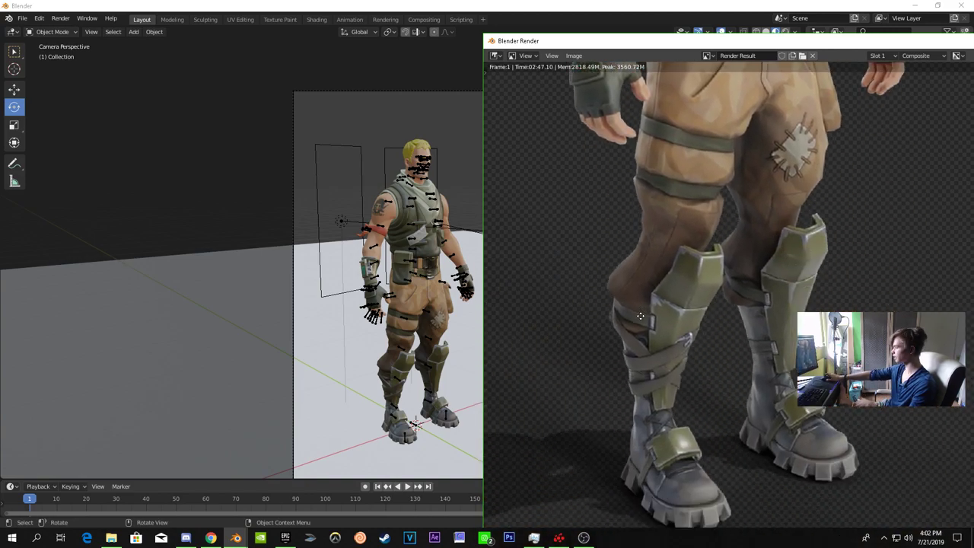
{"action": "scroll", "coordinate": [613, 388], "scroll_direction": "down", "scroll_amount": 3}
{"action": "middle_click_drag", "start_coordinate": [609, 390], "coordinate": [566, 523]}
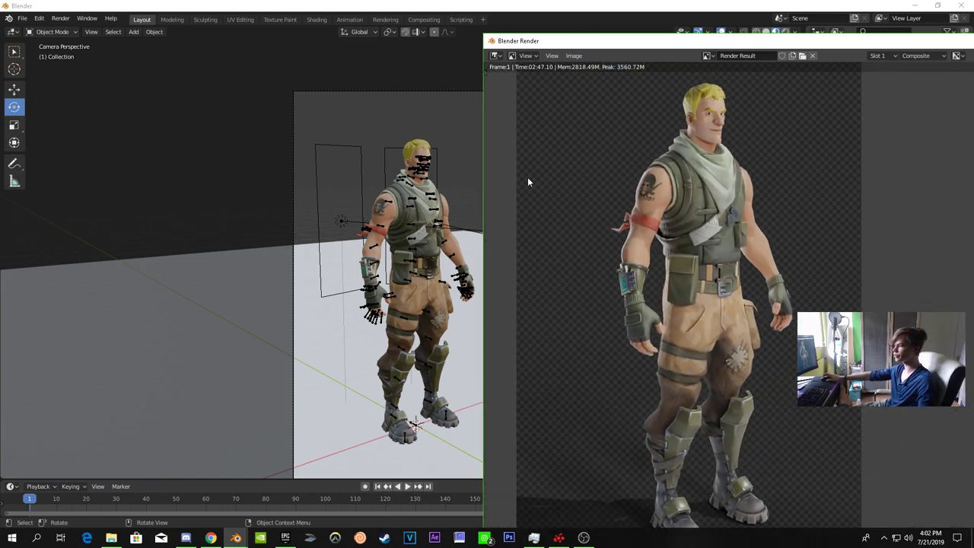
{"action": "scroll", "coordinate": [639, 266], "scroll_direction": "up", "scroll_amount": 6}
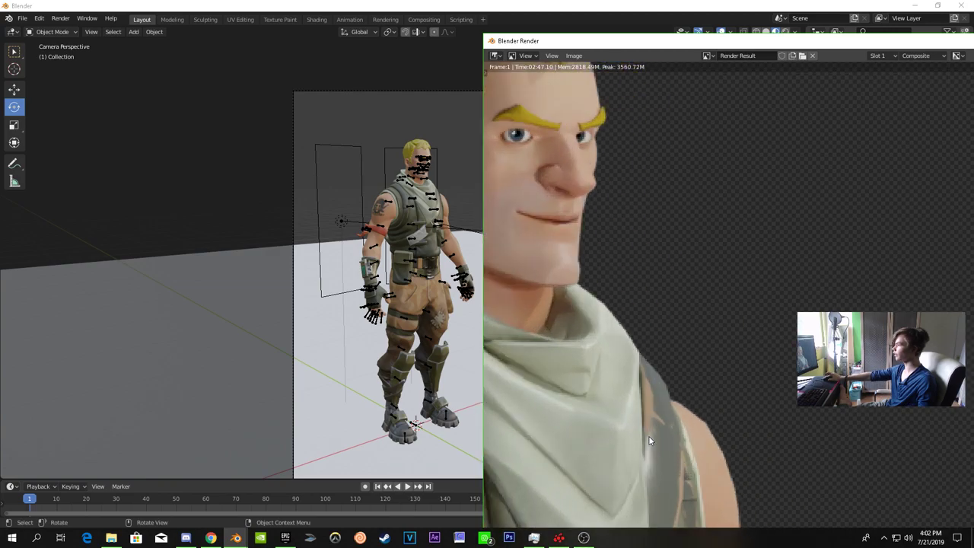
{"action": "middle_click_drag", "start_coordinate": [648, 440], "coordinate": [814, 282]}
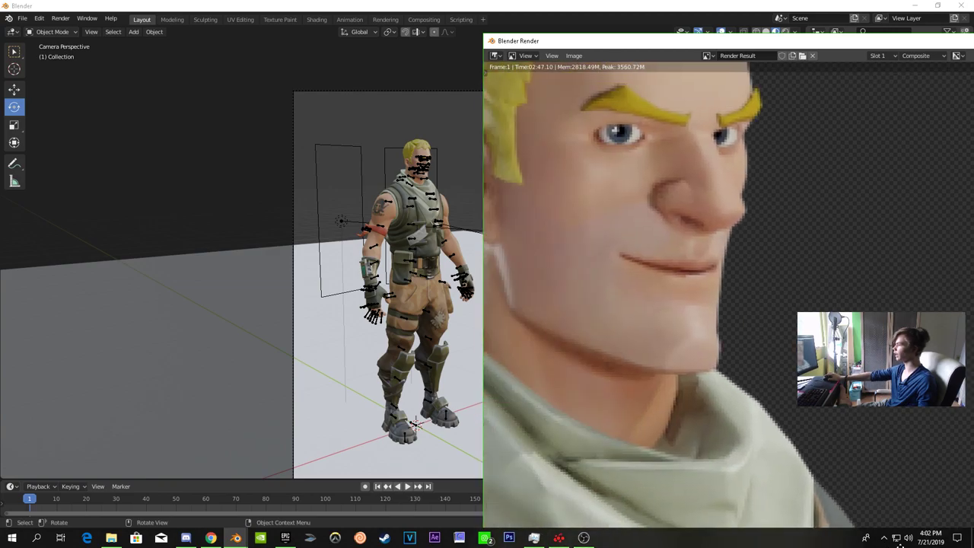
{"action": "scroll", "coordinate": [815, 283], "scroll_direction": "down", "scroll_amount": 3}
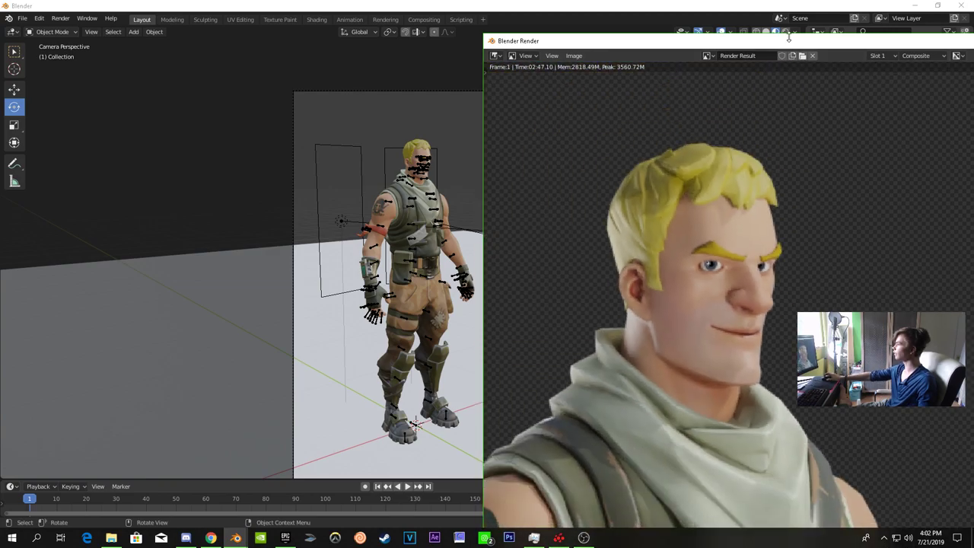
Check the boots and ground shadow in the finished render and close the render window
{"action": "left_click_drag", "start_coordinate": [788, 40], "coordinate": [595, 34]}
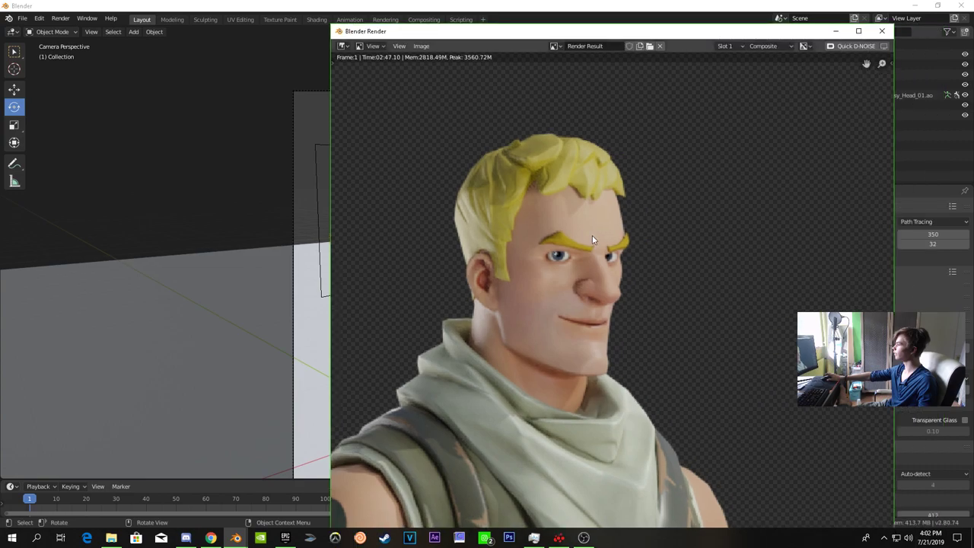
{"action": "scroll", "coordinate": [593, 229], "scroll_direction": "down", "scroll_amount": 3}
{"action": "middle_click_drag", "start_coordinate": [609, 358], "coordinate": [637, 458]}
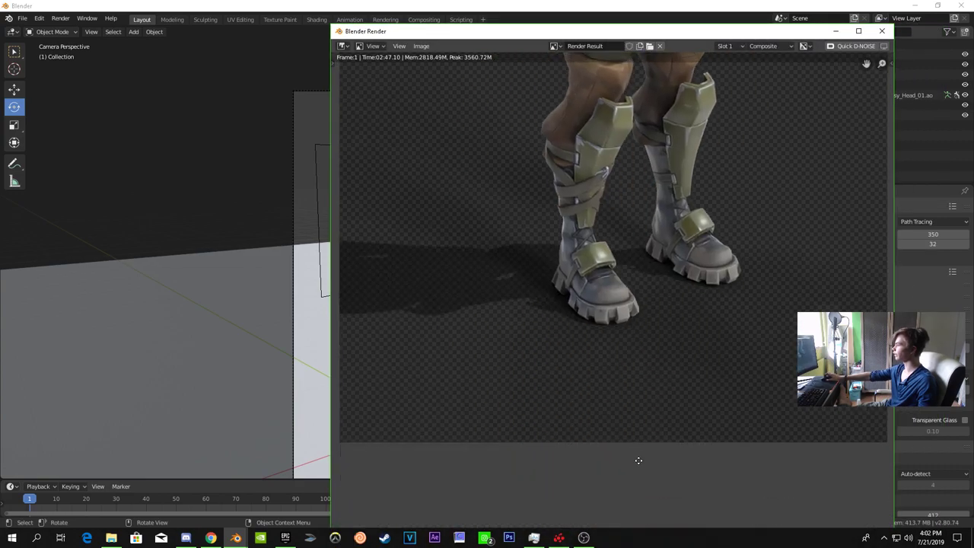
{"action": "scroll", "coordinate": [643, 487], "scroll_direction": "up", "scroll_amount": 1}
{"action": "left_click", "coordinate": [881, 31]}
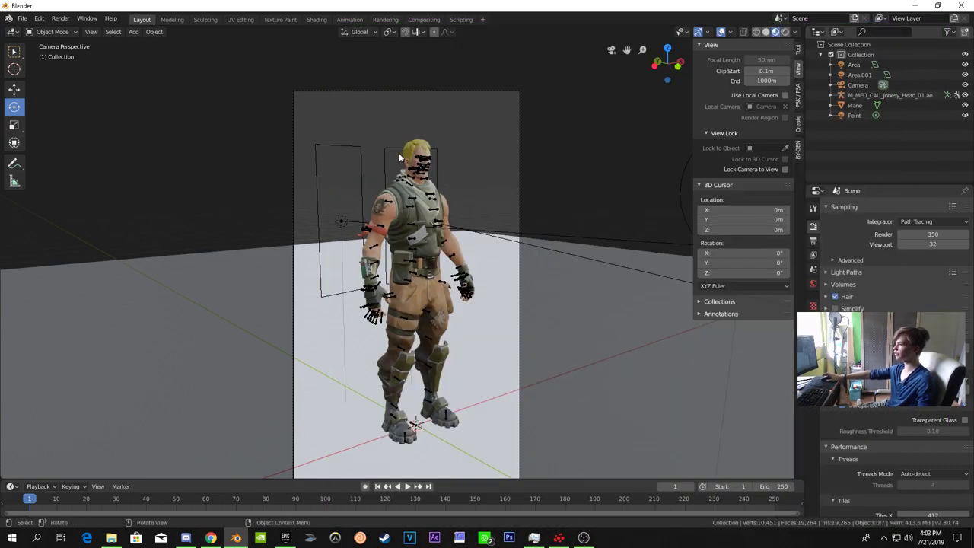
{"action": "key", "text": "ctrl+s"}
{"action": "double_click", "coordinate": [134, 57]}
{"action": "type", "text": "Tu.blend"}
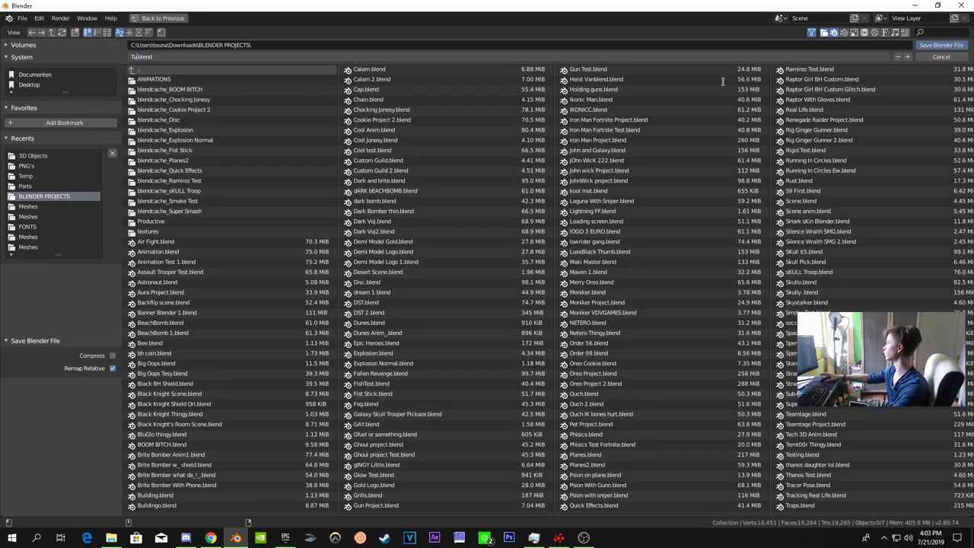
{"action": "key", "text": "Return"}
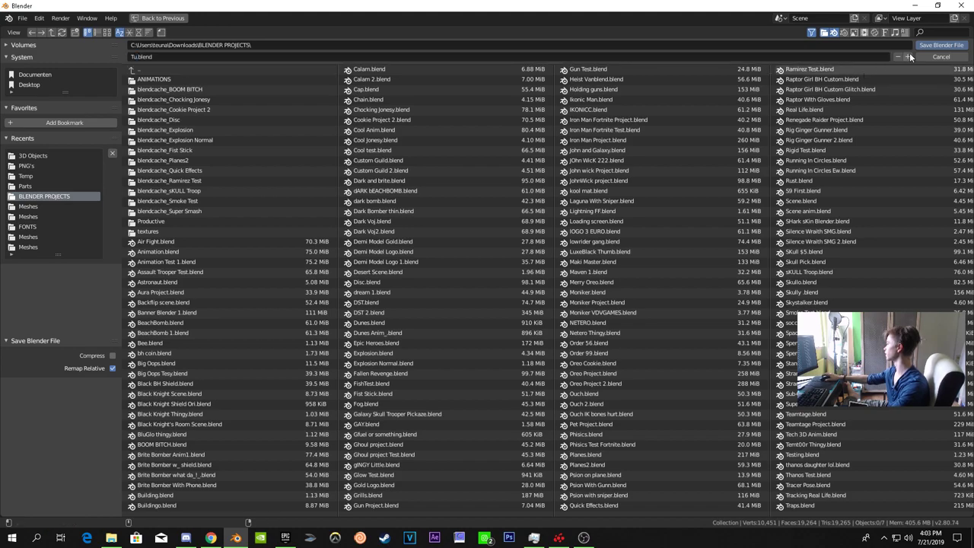
Open the recent project Cool Jonesy.blend and move its render window out of the way of the scene
{"action": "left_click", "coordinate": [22, 18]}
{"action": "mouse_move", "coordinate": [40, 71]}
{"action": "mouse_move", "coordinate": [77, 49]}
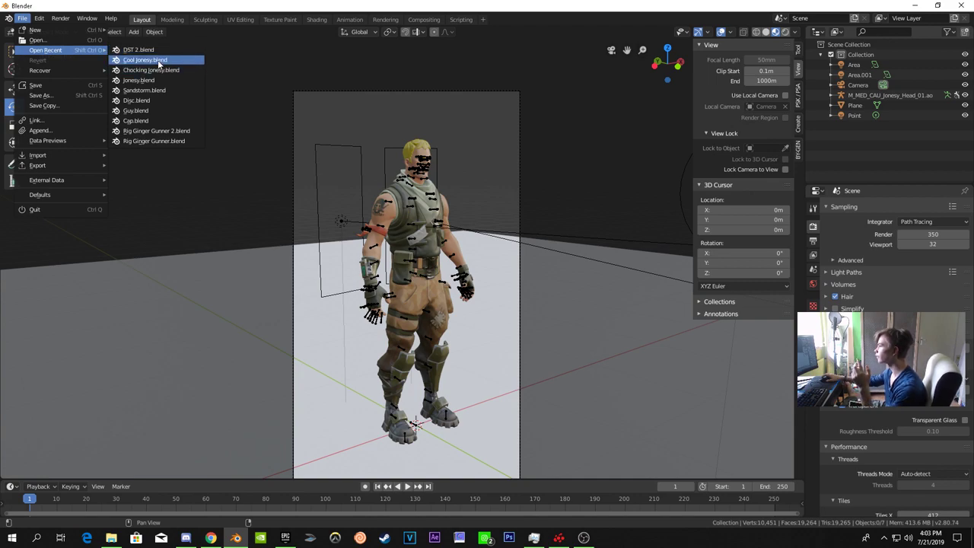
{"action": "left_click", "coordinate": [178, 59]}
{"action": "left_click", "coordinate": [499, 284]}
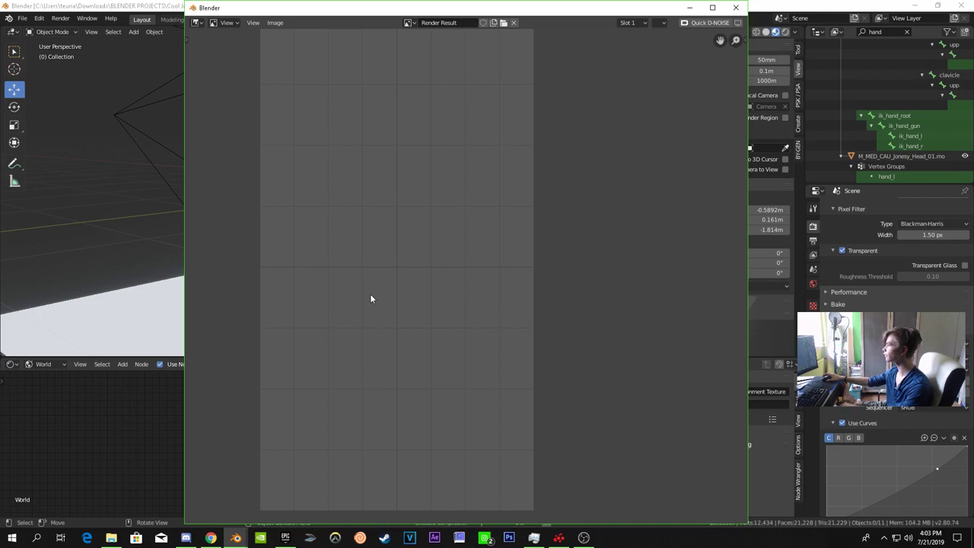
{"action": "left_click_drag", "start_coordinate": [313, 6], "coordinate": [808, 347]}
{"action": "left_click", "coordinate": [379, 396]}
Examine the posed character's crossed arms, glowing wrist device and face up close in the viewport
{"action": "middle_click_drag", "start_coordinate": [441, 305], "coordinate": [468, 105]}
{"action": "scroll", "coordinate": [317, 205], "scroll_direction": "up", "scroll_amount": 5}
{"action": "middle_click_drag", "start_coordinate": [548, 132], "coordinate": [299, 242]}
{"action": "scroll", "coordinate": [396, 242], "scroll_direction": "up", "scroll_amount": 5}
{"action": "middle_click_drag", "start_coordinate": [328, 172], "coordinate": [309, 172]}
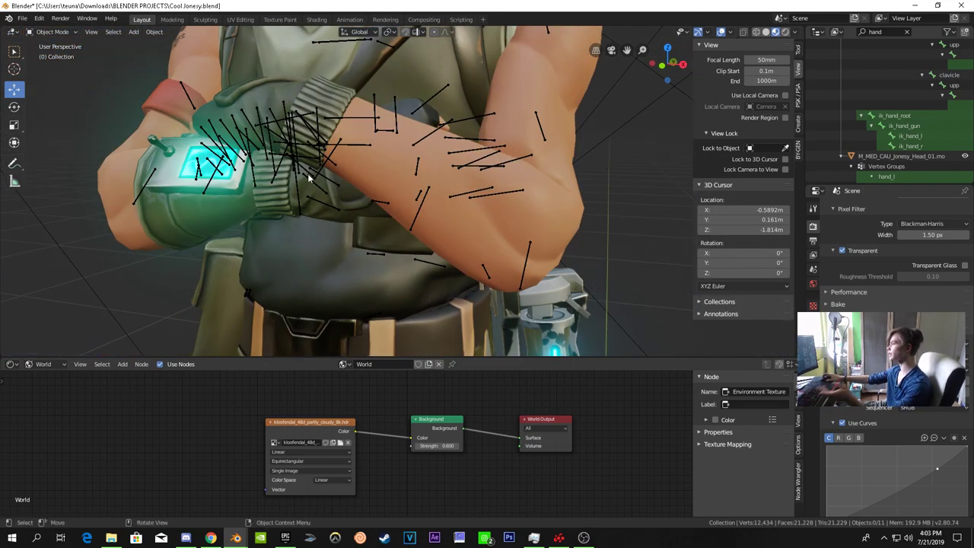
{"action": "middle_click_drag", "start_coordinate": [190, 190], "coordinate": [334, 228]}
{"action": "scroll", "coordinate": [364, 217], "scroll_direction": "up", "scroll_amount": 3}
{"action": "scroll", "coordinate": [363, 219], "scroll_direction": "down", "scroll_amount": 5}
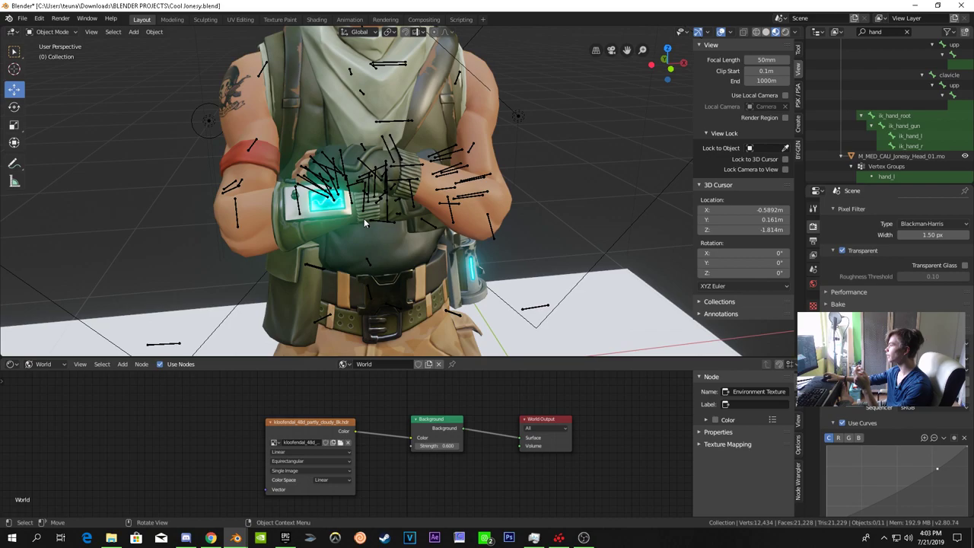
{"action": "scroll", "coordinate": [419, 92], "scroll_direction": "up", "scroll_amount": 3}
{"action": "middle_click_drag", "start_coordinate": [438, 227], "coordinate": [358, 110]}
{"action": "scroll", "coordinate": [349, 193], "scroll_direction": "up", "scroll_amount": 3}
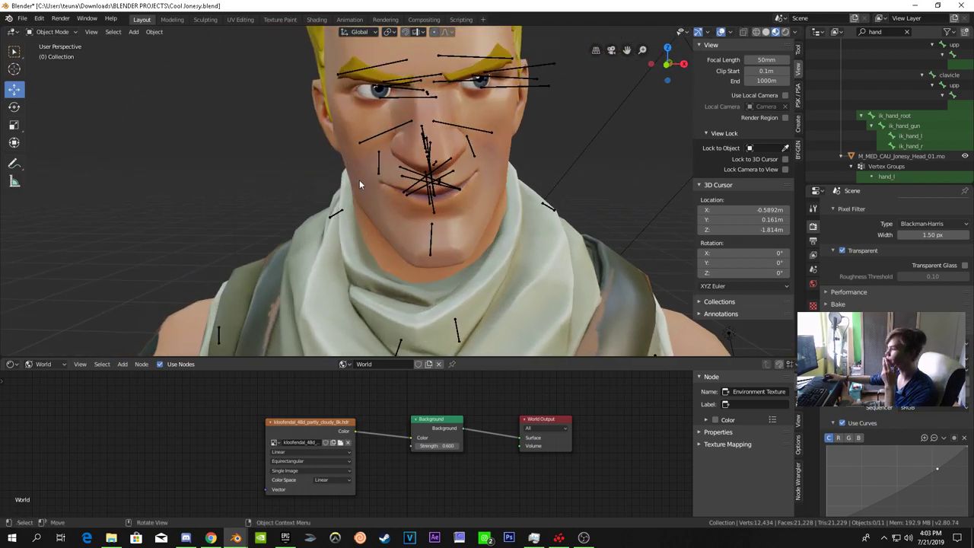
{"action": "middle_click_drag", "start_coordinate": [394, 184], "coordinate": [440, 155]}
Switch to the camera view and set the Cycles render samples to 350
{"action": "key", "text": "KP_0"}
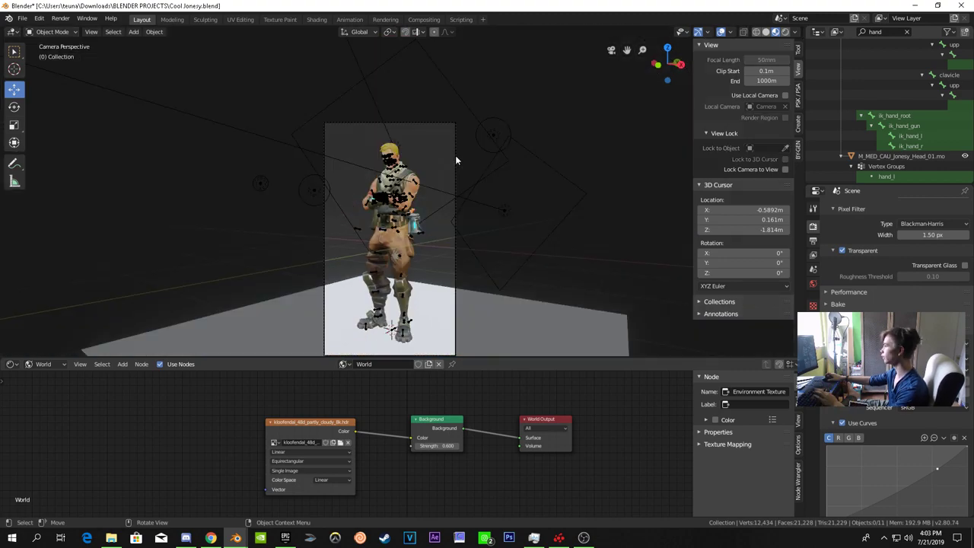
{"action": "left_click", "coordinate": [813, 241]}
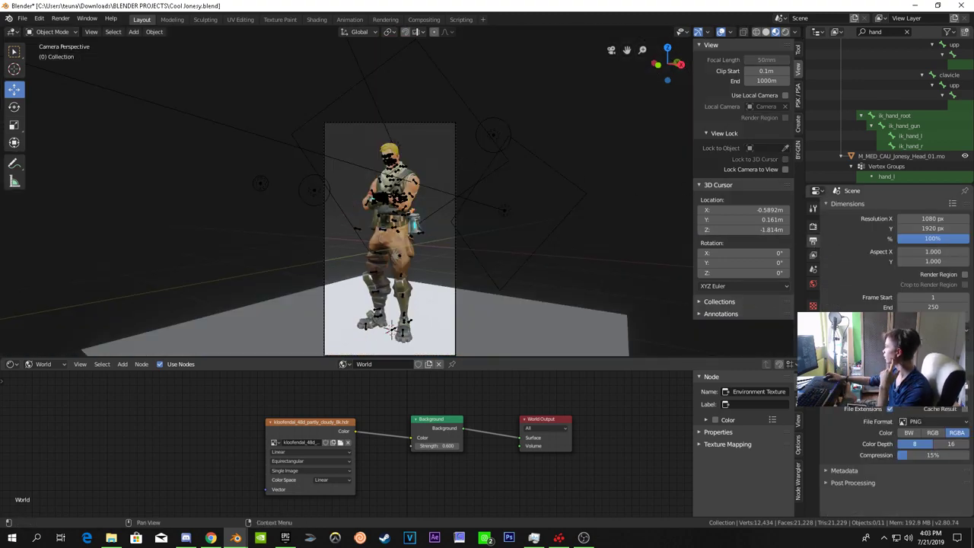
{"action": "left_click", "coordinate": [812, 226]}
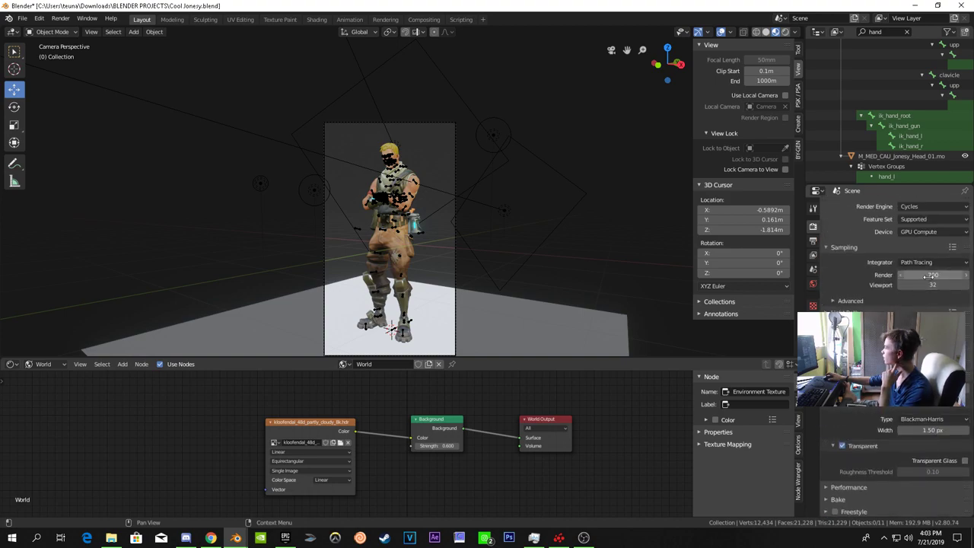
{"action": "left_click", "coordinate": [926, 276]}
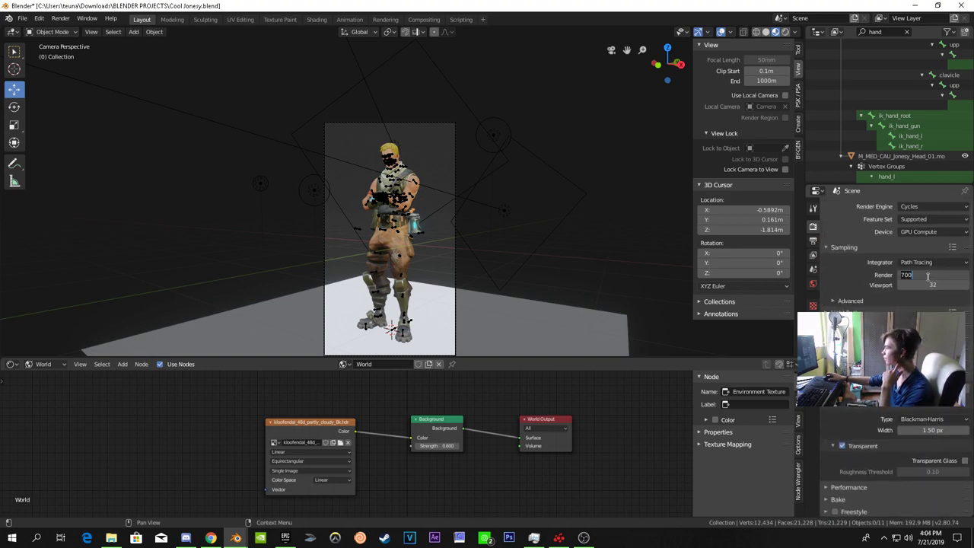
{"action": "type", "text": "350"}
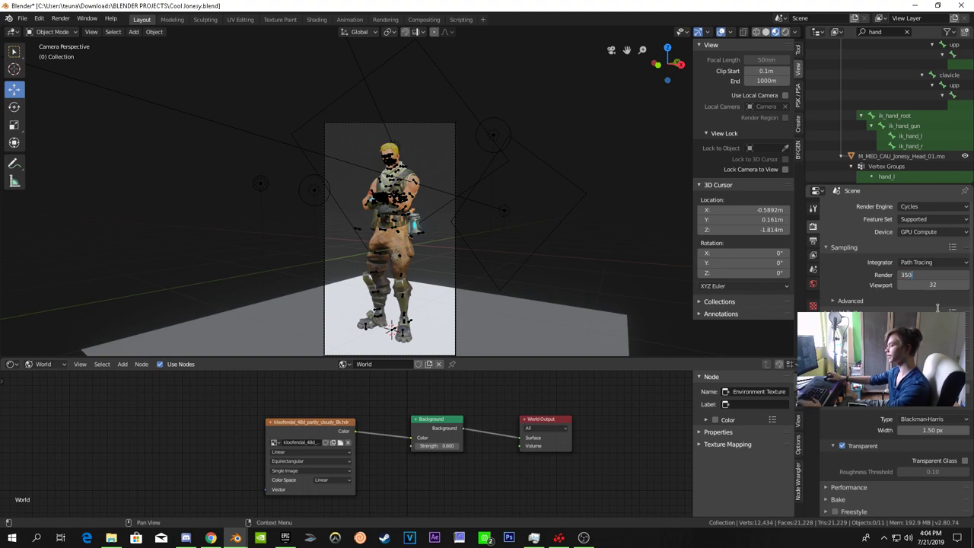
{"action": "key", "text": "Return"}
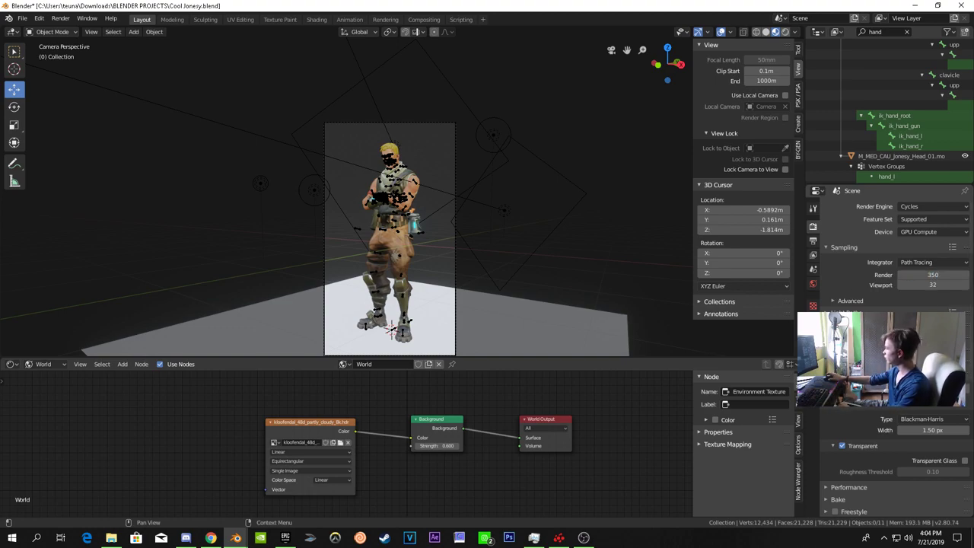
Expand the Light Paths settings and review the bounce, clamping and caustics options while checking the character's upper body and boots in the camera view
{"action": "left_click", "coordinate": [852, 317]}
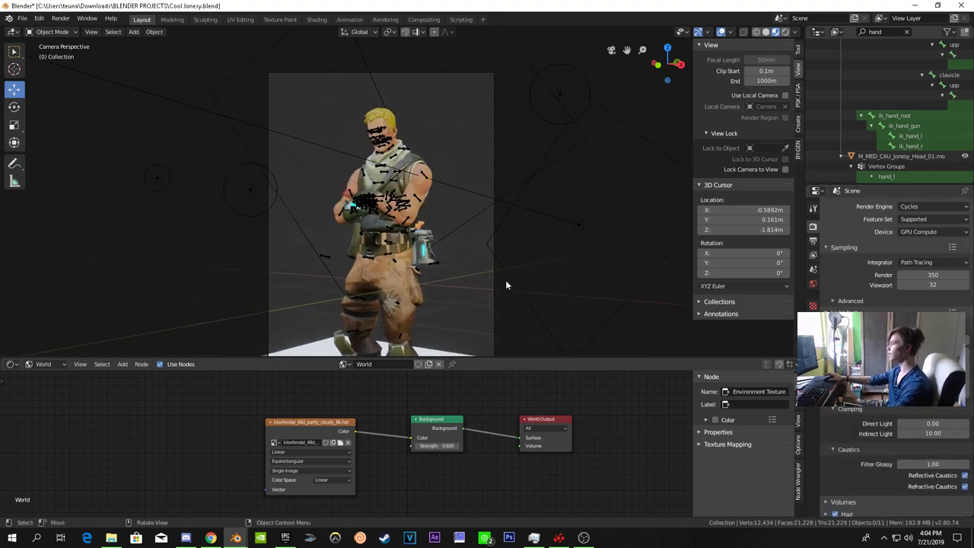
{"action": "scroll", "coordinate": [505, 282], "scroll_direction": "up", "scroll_amount": 8}
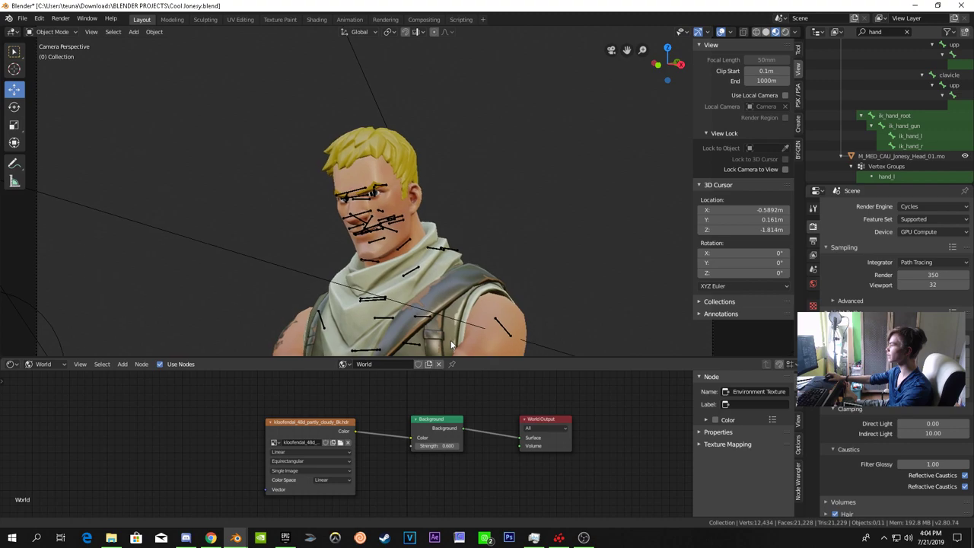
{"action": "middle_click_drag", "start_coordinate": [450, 340], "coordinate": [437, 256], "text": "shift"}
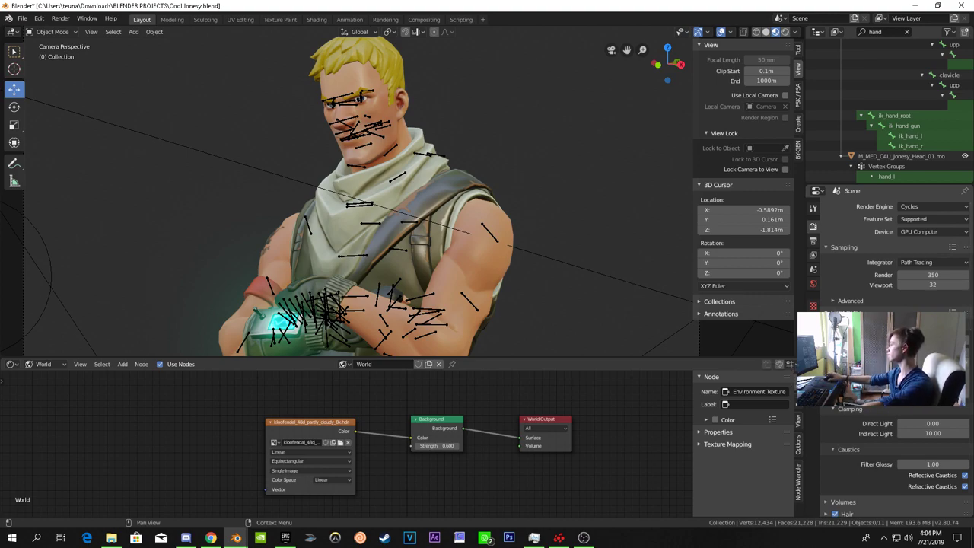
{"action": "scroll", "coordinate": [890, 266], "scroll_direction": "down", "scroll_amount": 1}
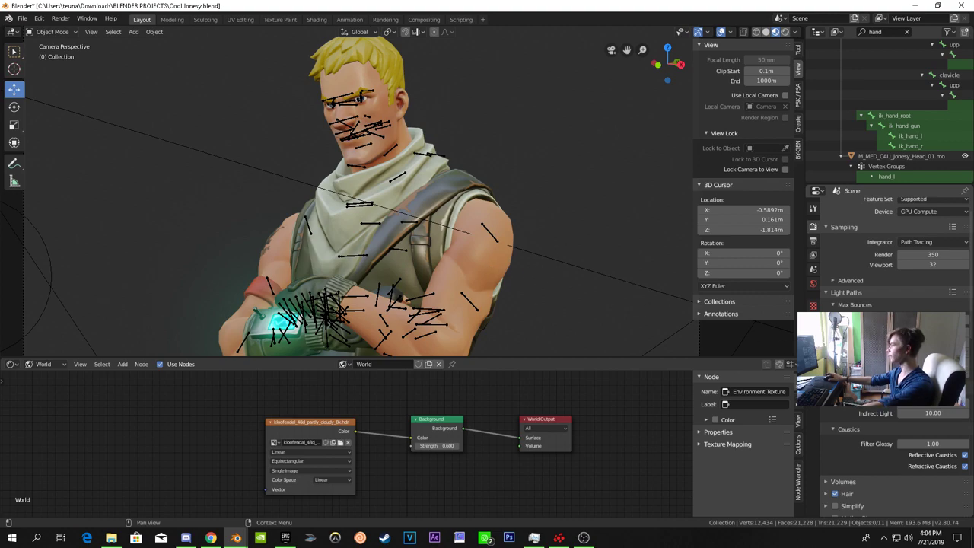
{"action": "middle_click_drag", "start_coordinate": [475, 282], "coordinate": [578, 144], "text": "shift"}
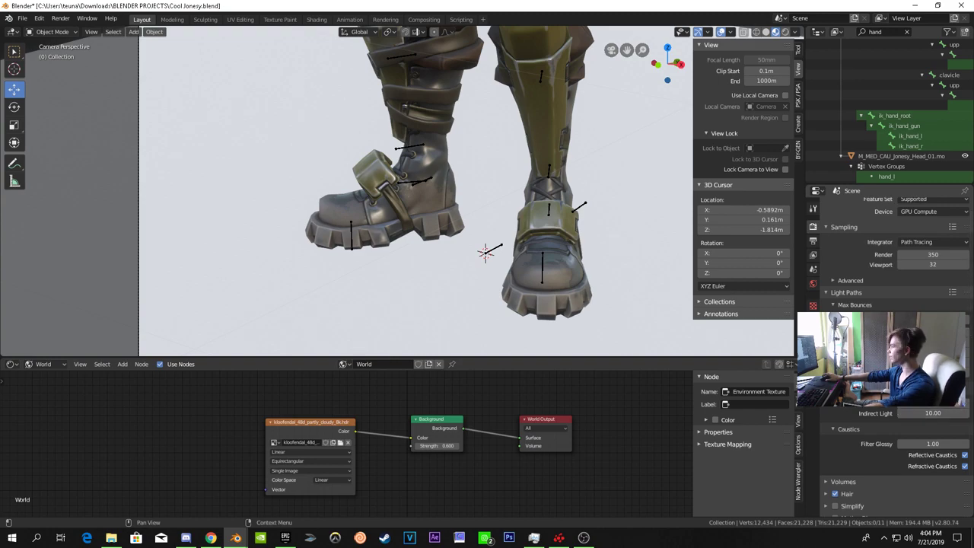
{"action": "scroll", "coordinate": [882, 357], "scroll_direction": "down", "scroll_amount": 2}
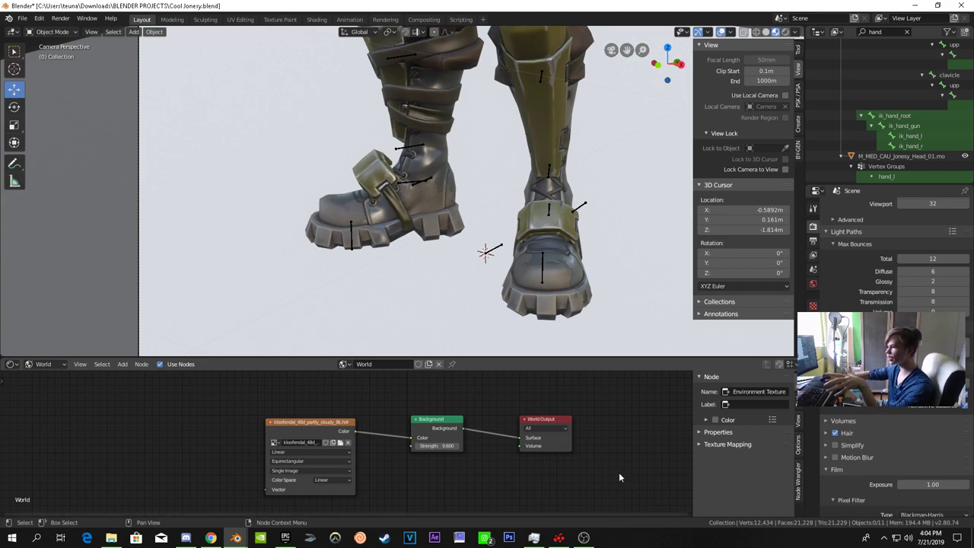
{"action": "scroll", "coordinate": [843, 480], "scroll_direction": "up", "scroll_amount": 3}
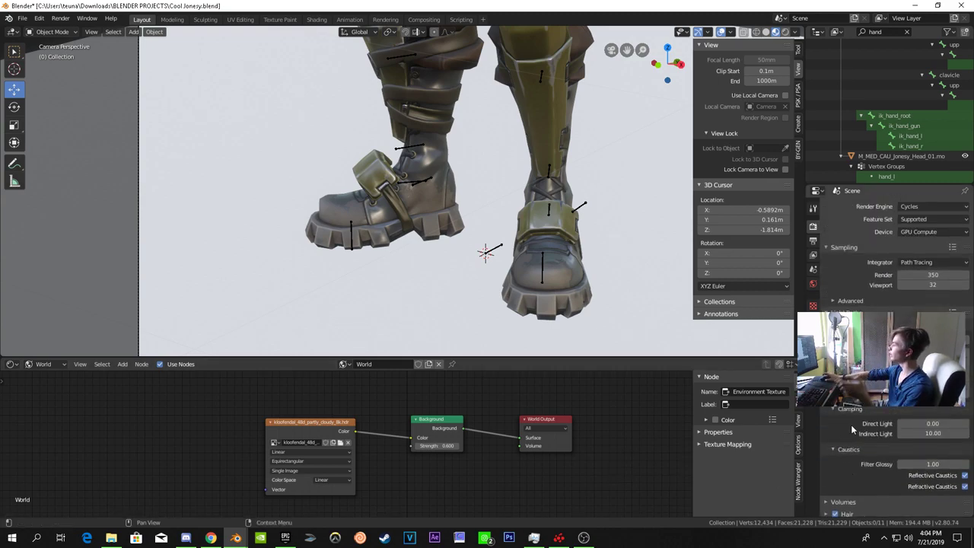
Examine the character's legs, glowing wrist device and the glowing canister at the hip up close
{"action": "middle_click_drag", "start_coordinate": [569, 247], "coordinate": [481, 278], "text": "shift"}
{"action": "scroll", "coordinate": [480, 279], "scroll_direction": "down", "scroll_amount": 4}
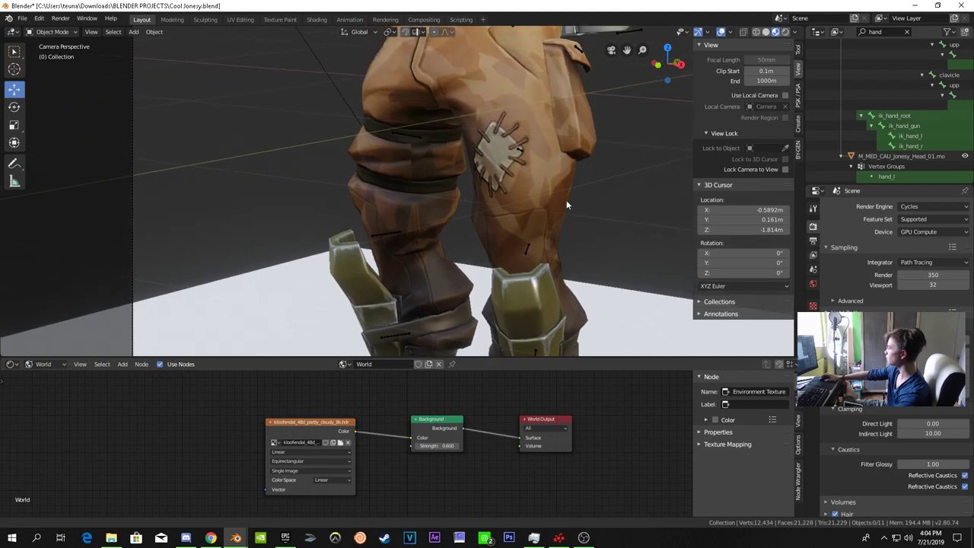
{"action": "scroll", "coordinate": [399, 283], "scroll_direction": "up", "scroll_amount": 4}
{"action": "middle_click_drag", "start_coordinate": [345, 298], "coordinate": [382, 149], "text": "shift"}
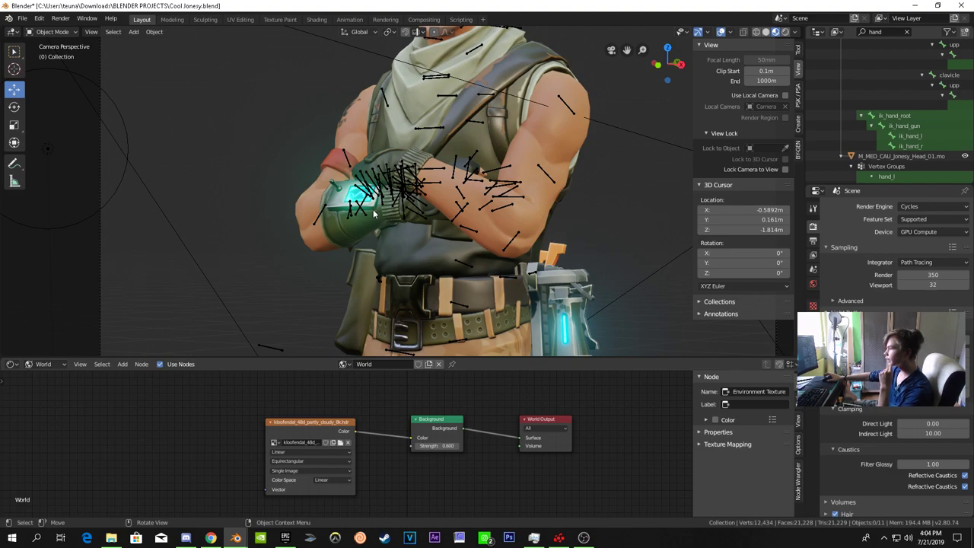
{"action": "middle_click_drag", "start_coordinate": [546, 267], "coordinate": [549, 203]}
{"action": "scroll", "coordinate": [530, 263], "scroll_direction": "up", "scroll_amount": 5}
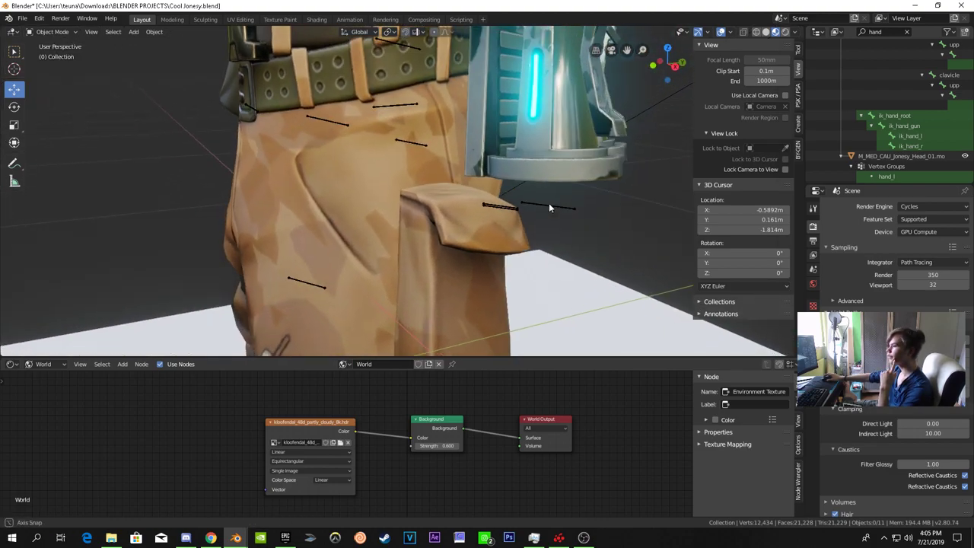
{"action": "scroll", "coordinate": [435, 171], "scroll_direction": "down", "scroll_amount": 6}
{"action": "middle_click_drag", "start_coordinate": [435, 171], "coordinate": [485, 174]}
Render the camera view and fit the whole image within the repositioned render window
{"action": "key", "text": "F12"}
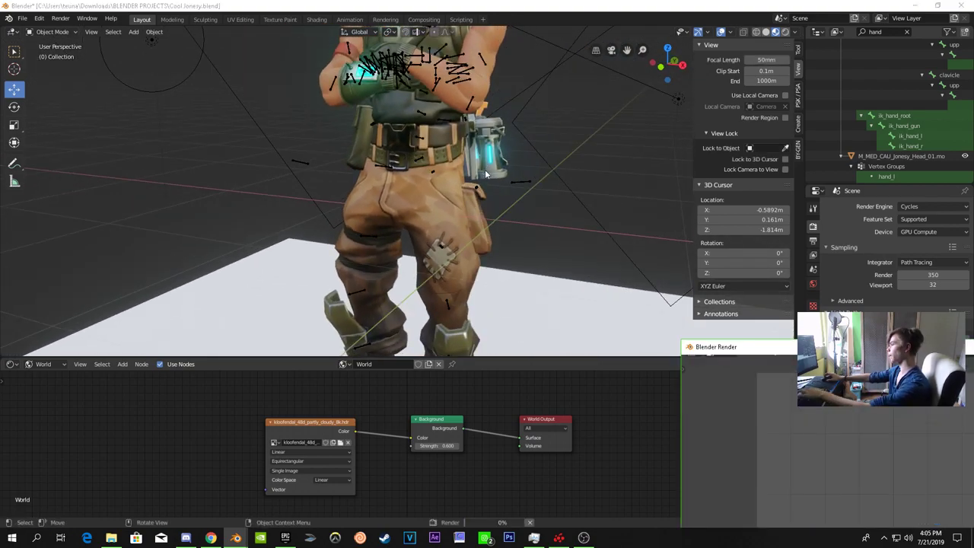
{"action": "left_click_drag", "start_coordinate": [746, 347], "coordinate": [373, 23]}
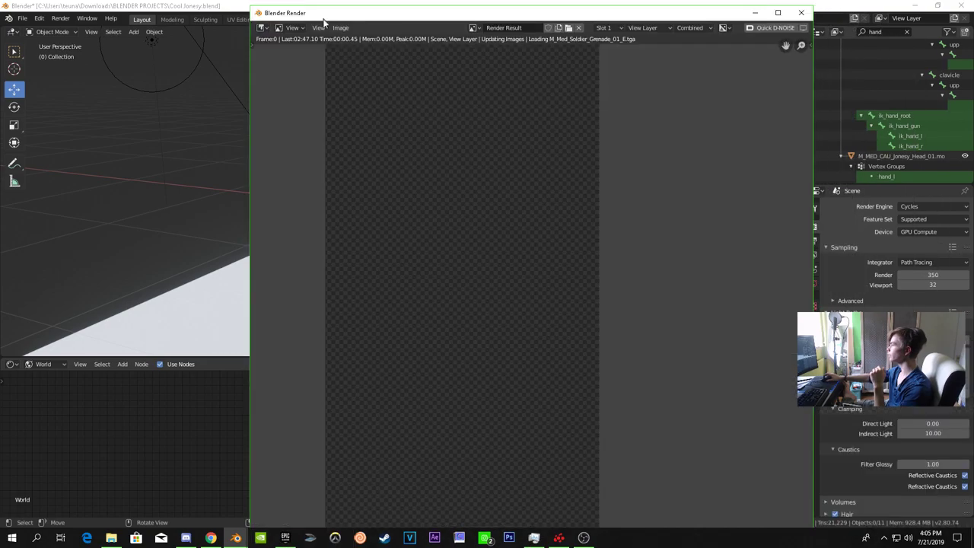
{"action": "middle_click_drag", "start_coordinate": [476, 237], "coordinate": [542, 258]}
{"action": "scroll", "coordinate": [532, 259], "scroll_direction": "down", "scroll_amount": 1}
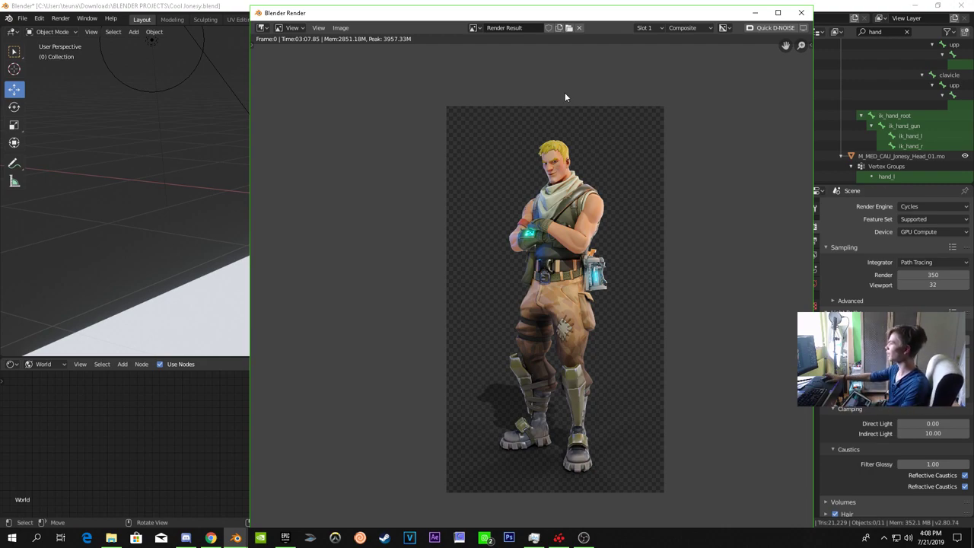
Examine the finished render up close at the crossed arms, glowing wrist device, belt, boots and ground shadow
{"action": "scroll", "coordinate": [562, 152], "scroll_direction": "up", "scroll_amount": 3}
{"action": "scroll", "coordinate": [560, 166], "scroll_direction": "down", "scroll_amount": 3}
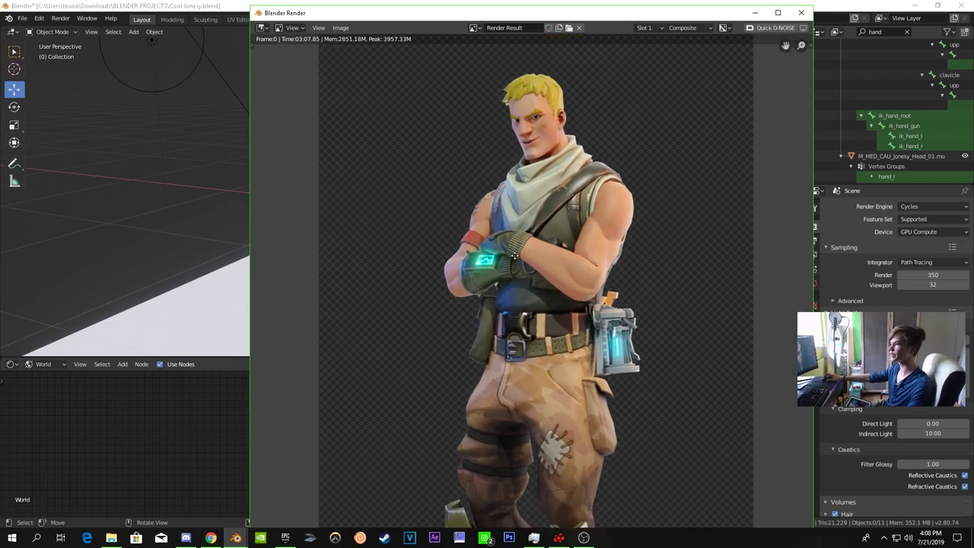
{"action": "scroll", "coordinate": [499, 350], "scroll_direction": "up", "scroll_amount": 5}
{"action": "middle_click_drag", "start_coordinate": [479, 328], "coordinate": [540, 281]}
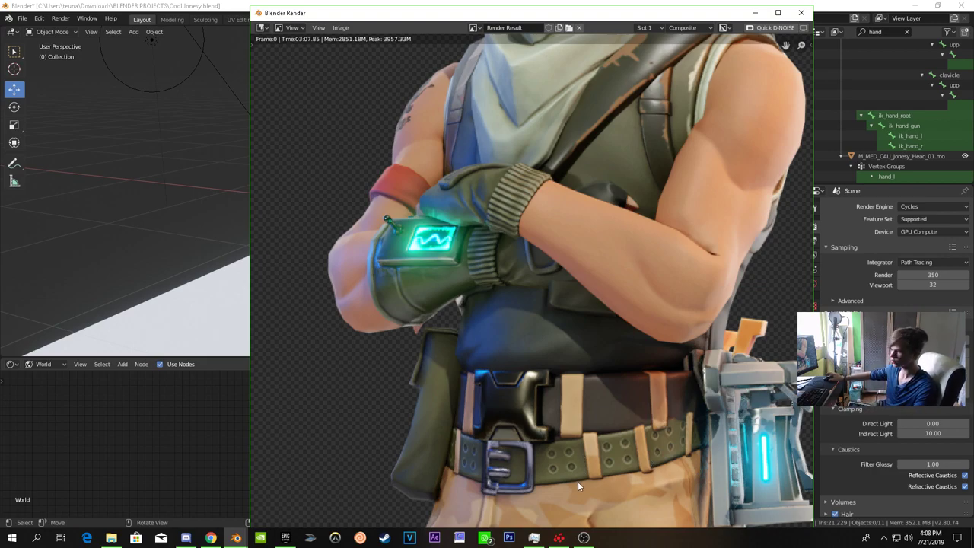
{"action": "middle_click_drag", "start_coordinate": [576, 474], "coordinate": [647, 211]}
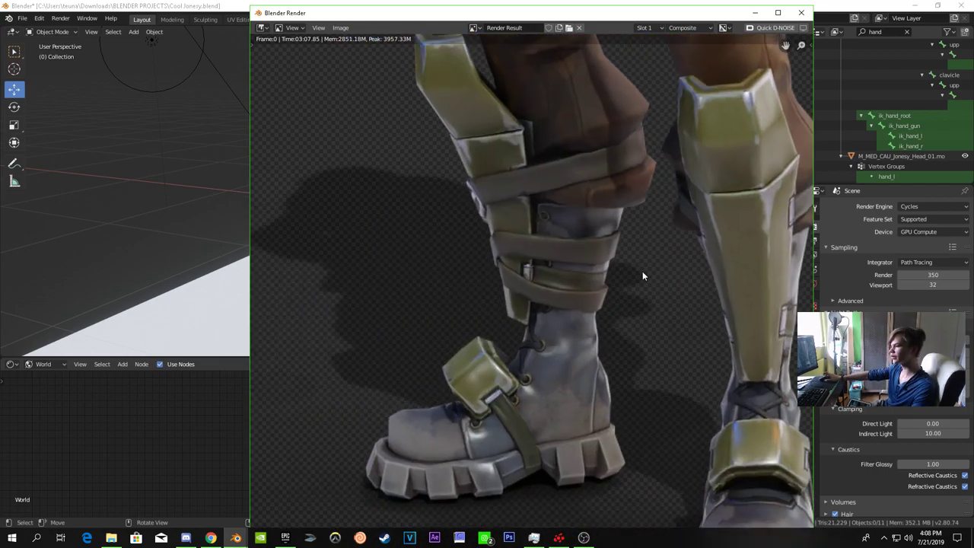